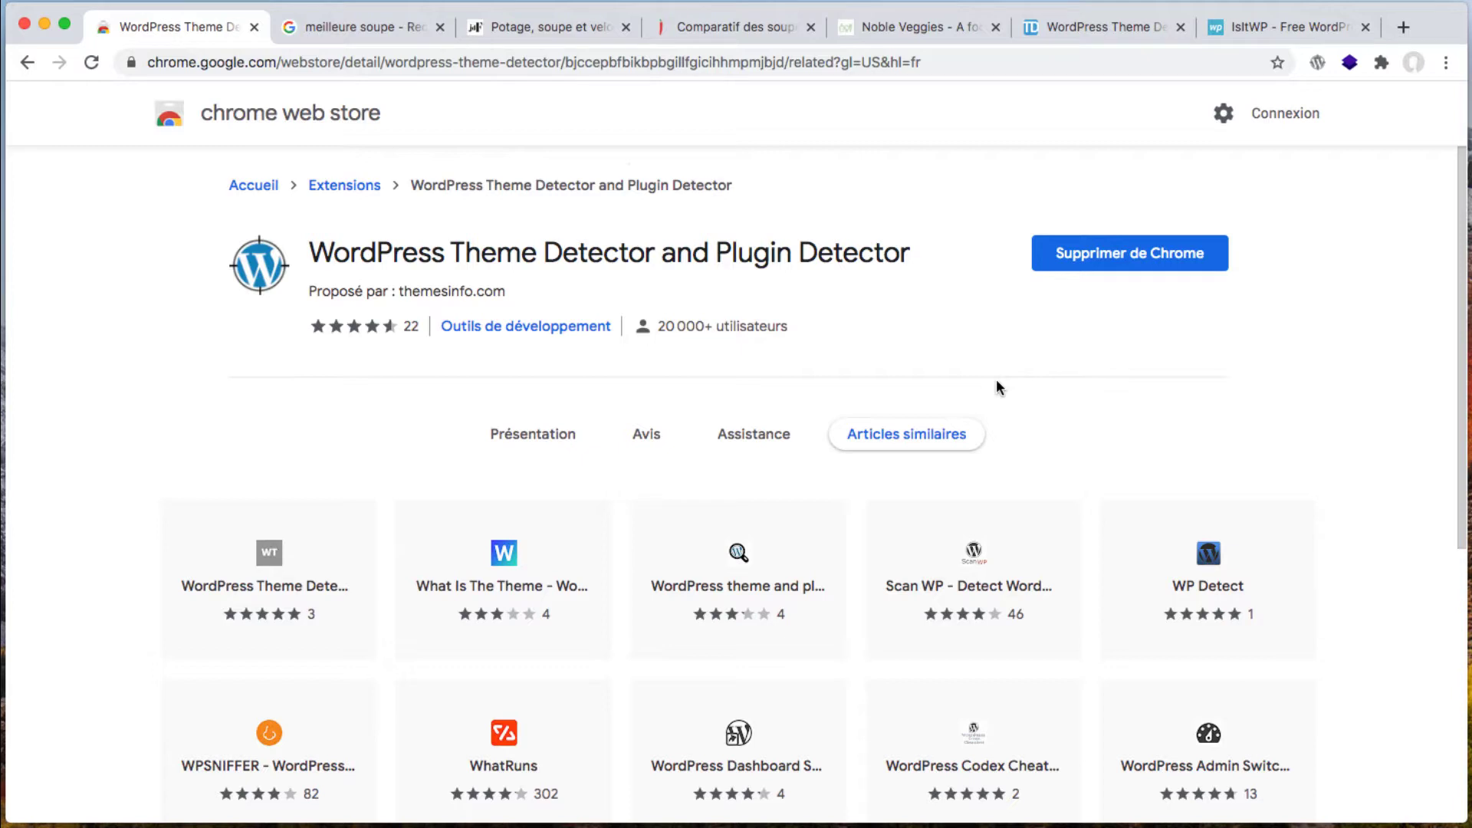
Look over the WordPress Theme Detector extension's related items and reopen the closed Wappalyzer page of the Chrome Web Store.
scroll(745, 256, down, 2)
scroll(736, 345, up, 2)
key(super+shift+t)
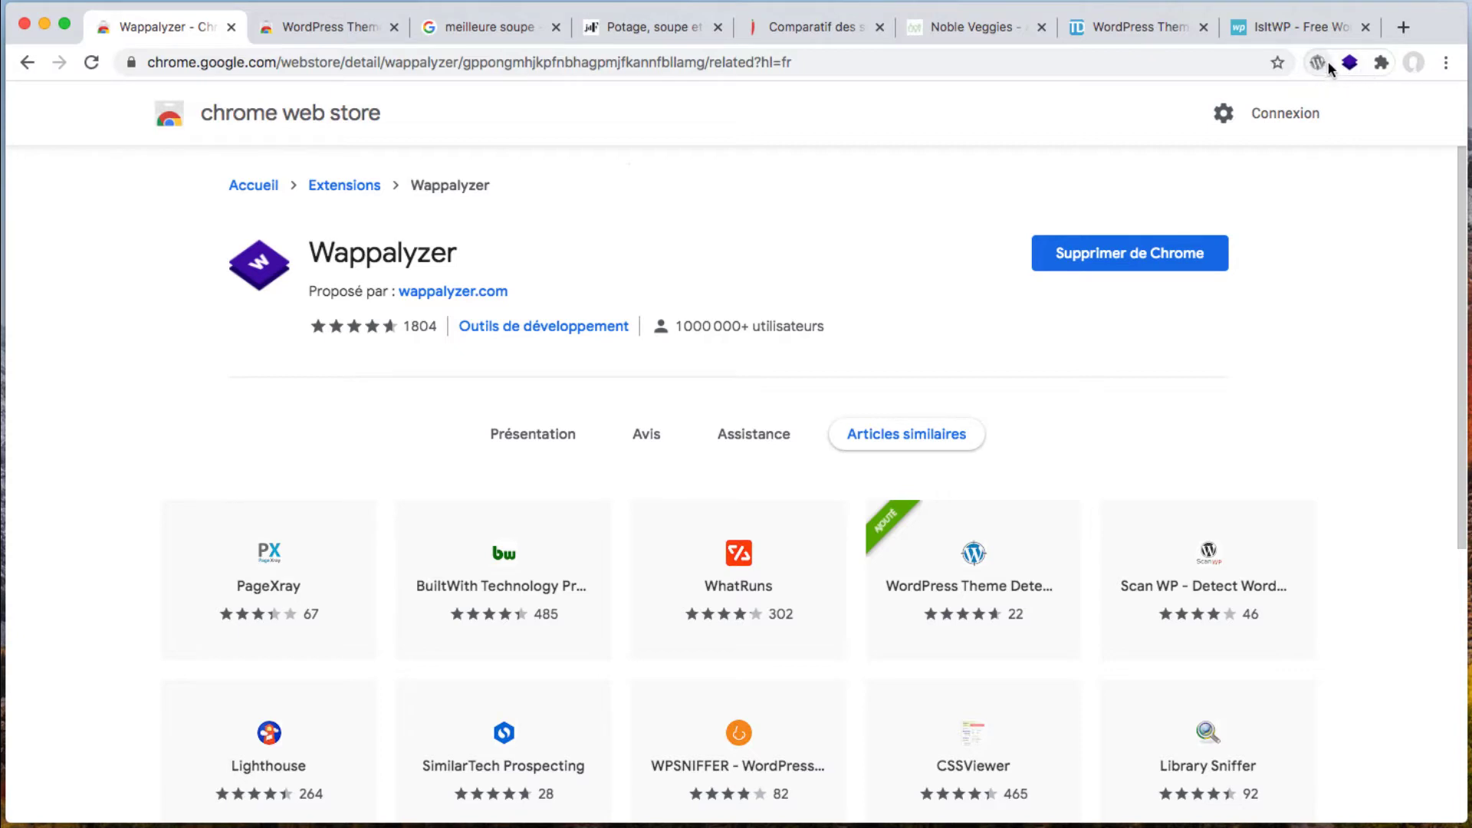
Unpin the Wappalyzer extension from the browser toolbar and pin it again.
click(1380, 67)
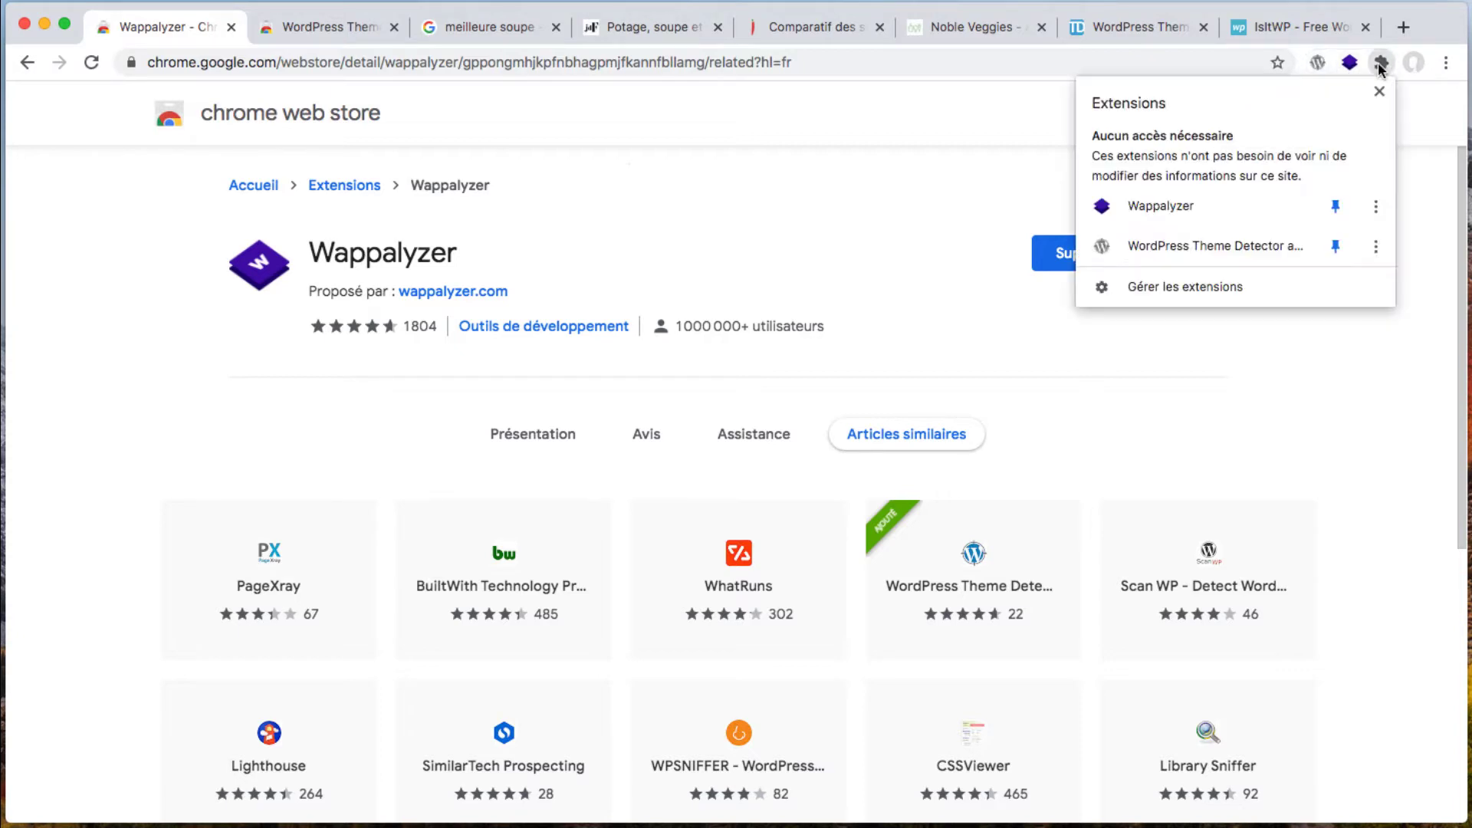
click(1335, 207)
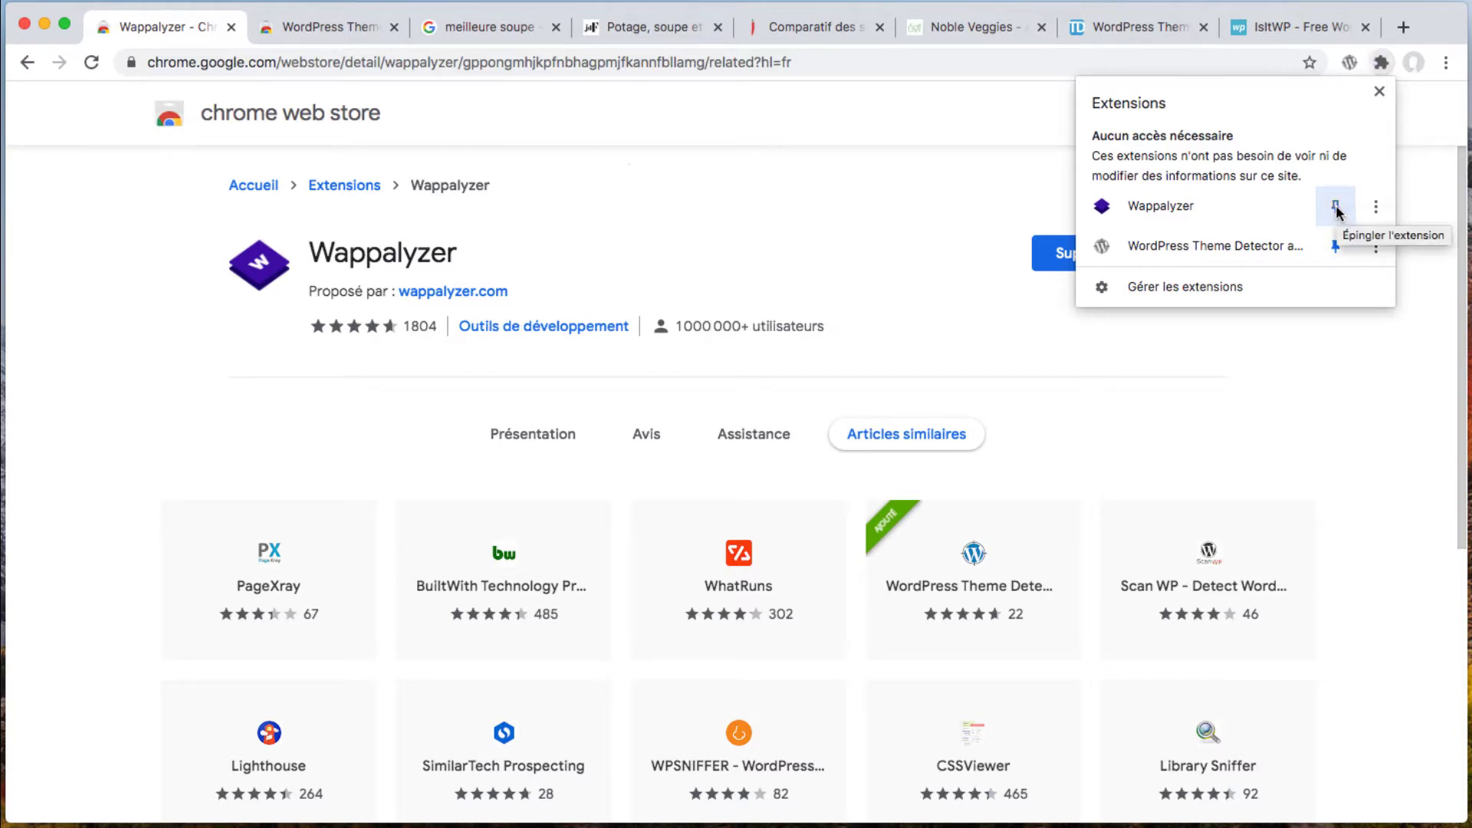
click(1335, 207)
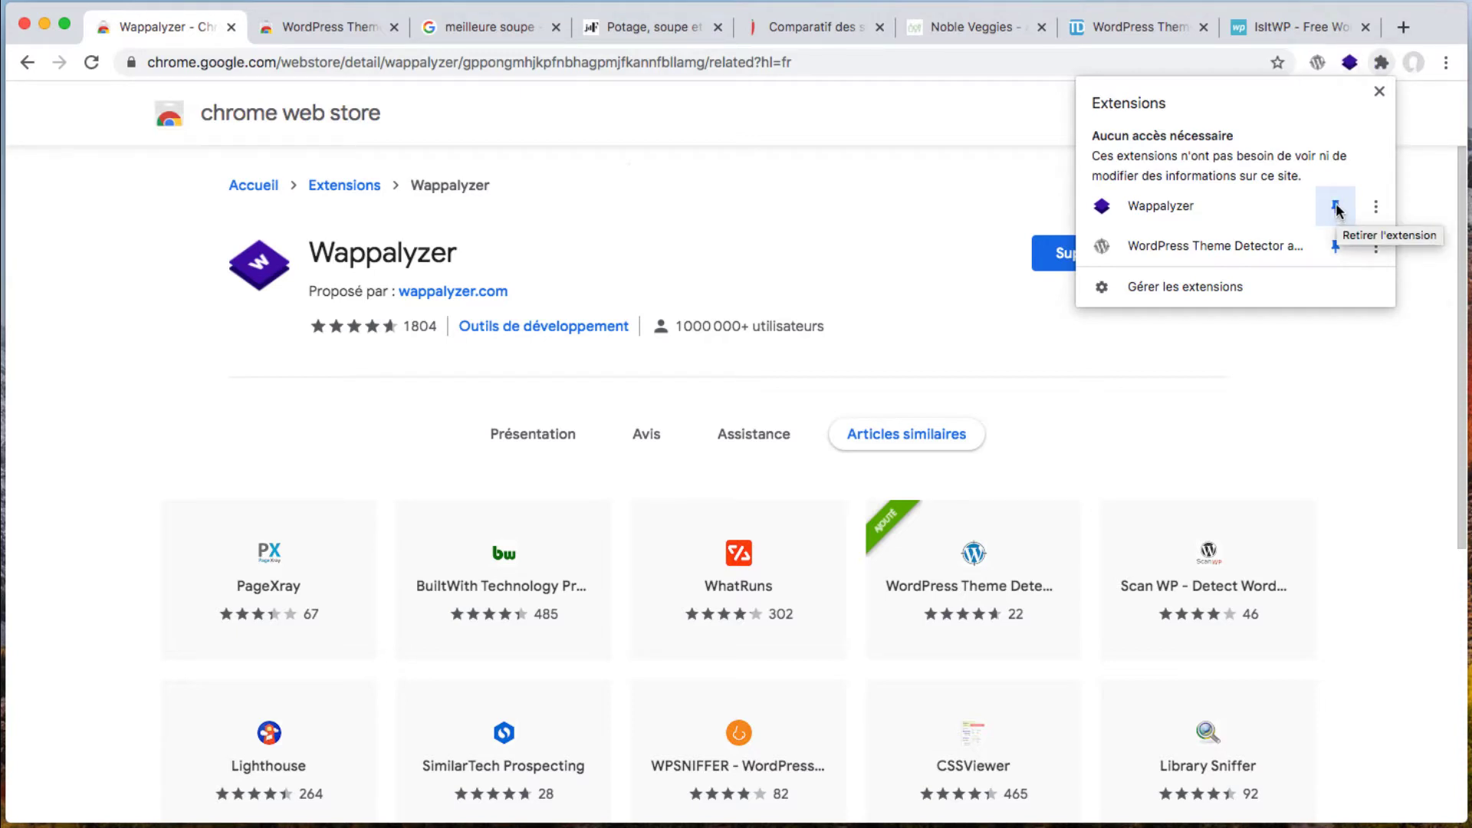
click(1329, 372)
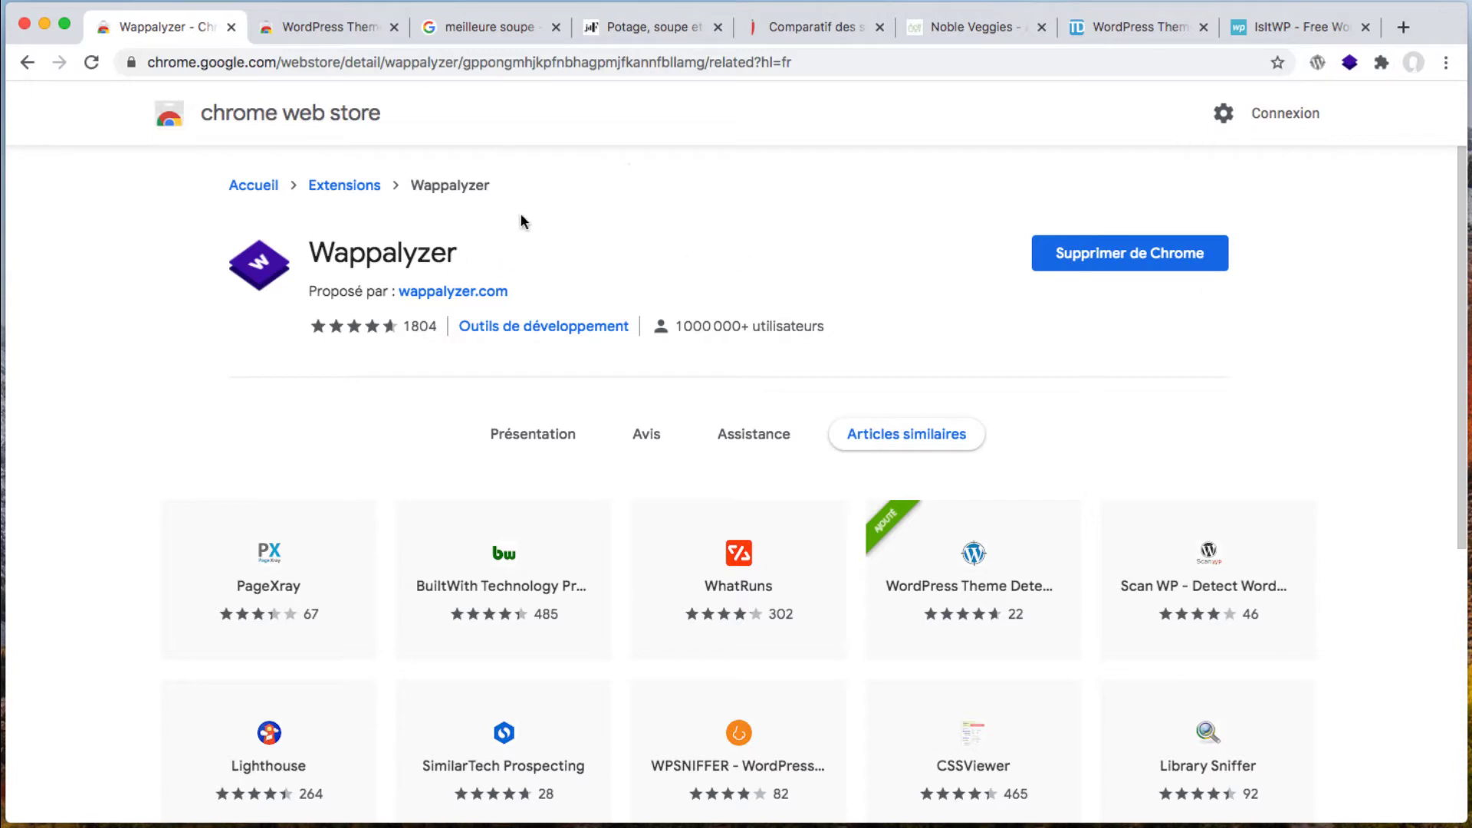
Close both Chrome Web Store pages and return to the start of the "meilleure soupe" search results.
click(305, 29)
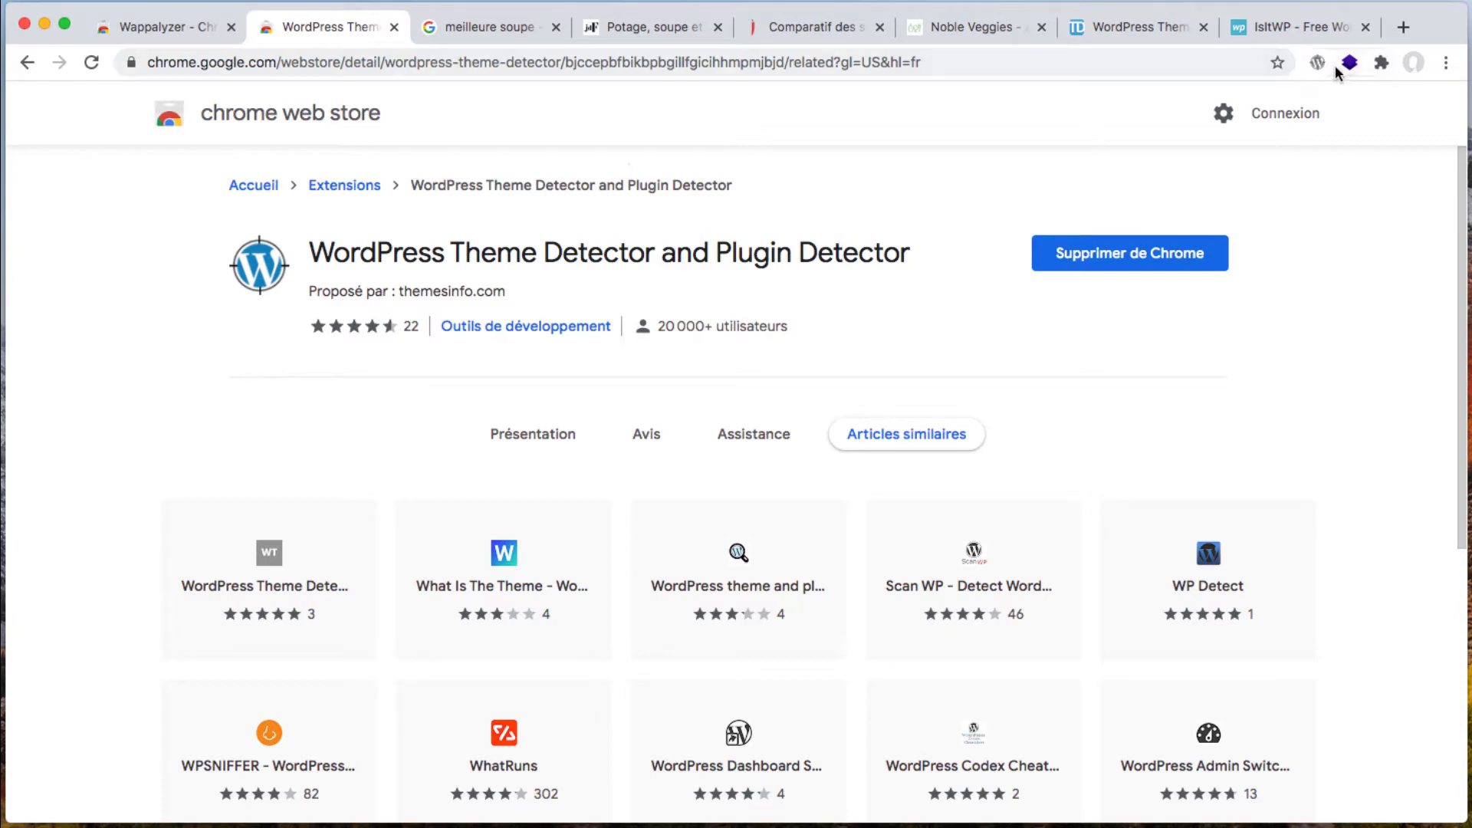
click(231, 28)
click(231, 29)
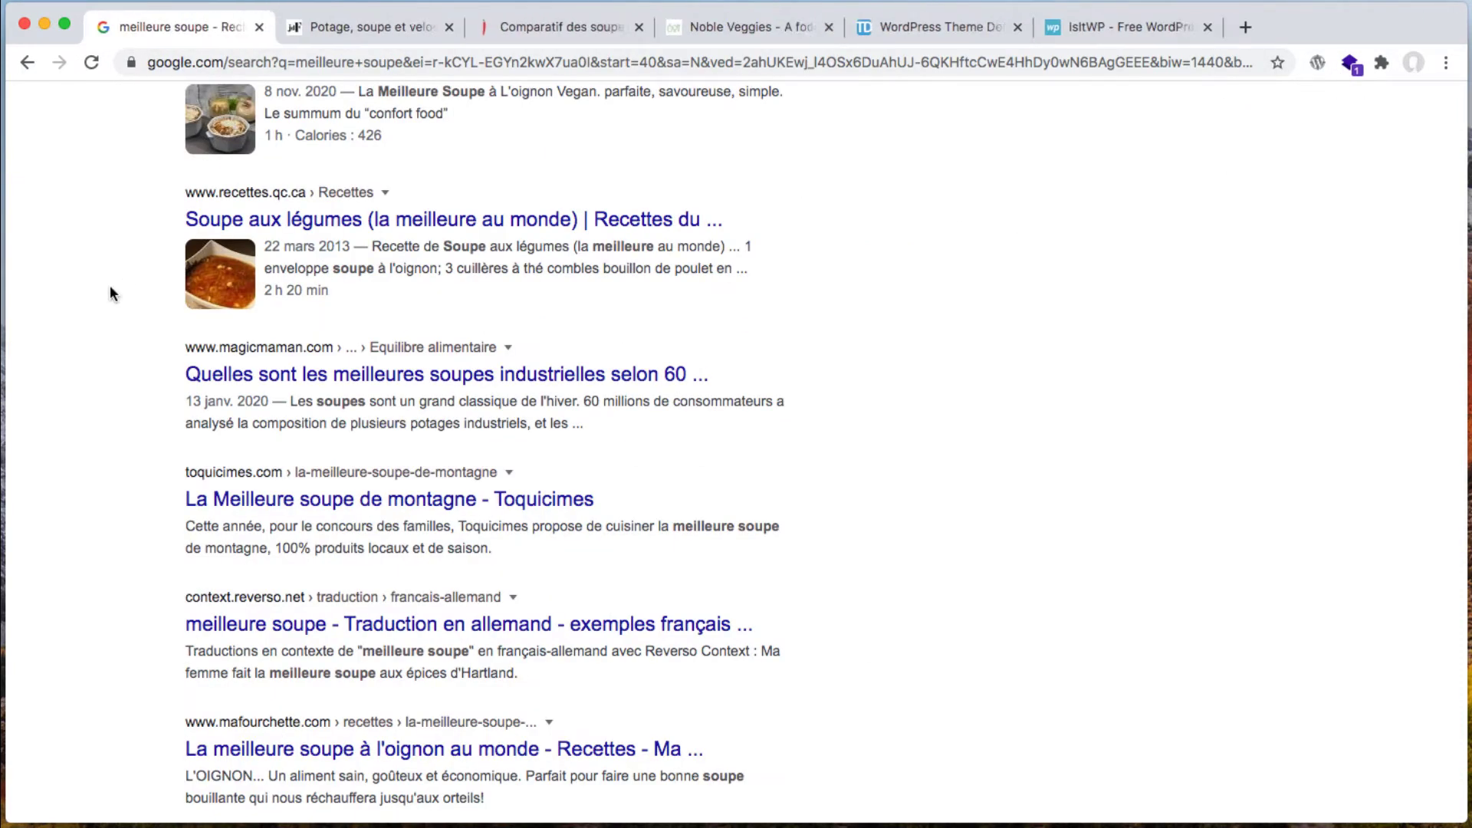
scroll(109, 284, up, 5)
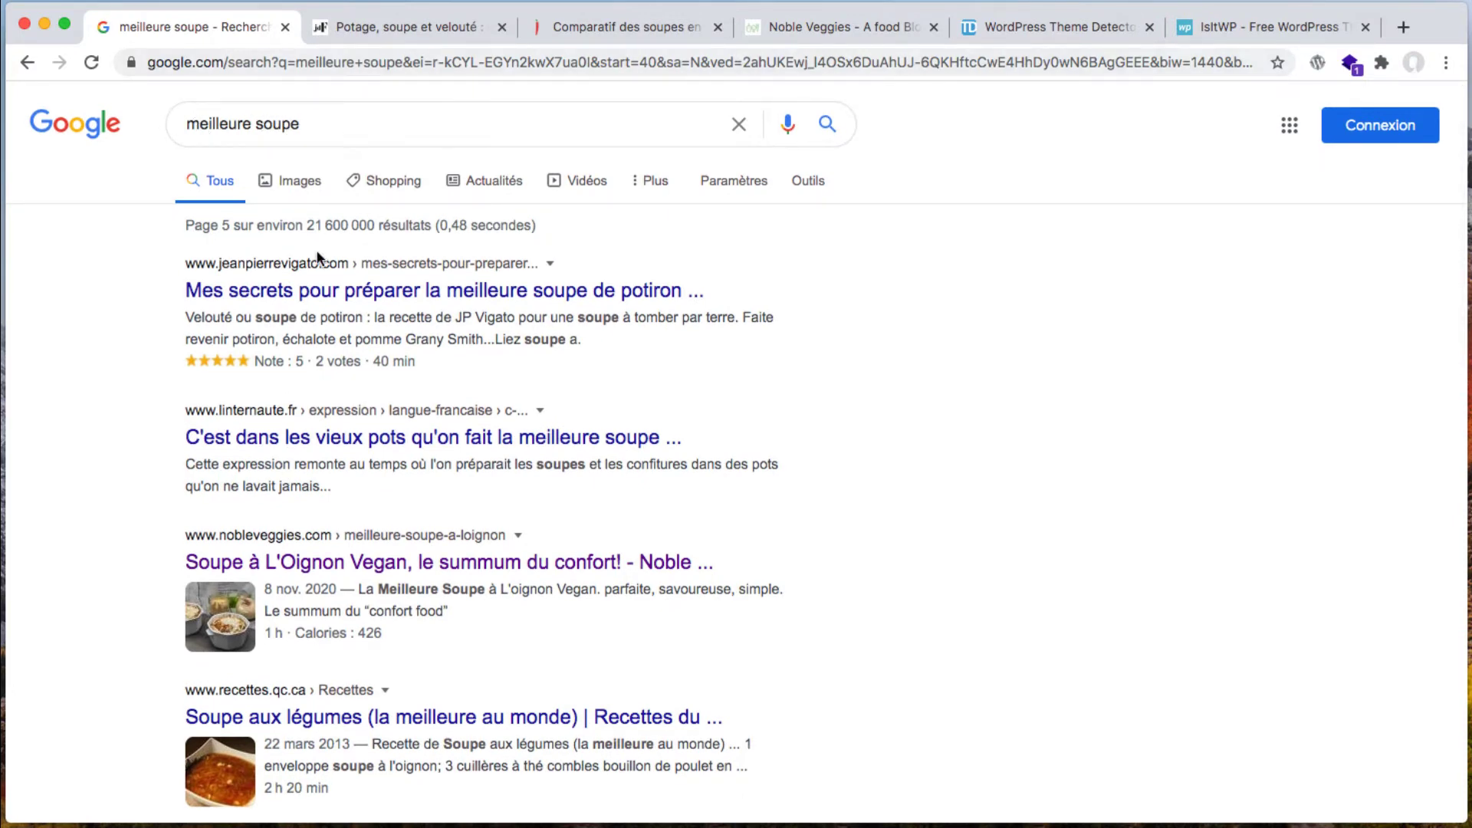
Inspect the technologies behind the Journal des Femmes soup recipe page with Wappalyzer.
click(414, 26)
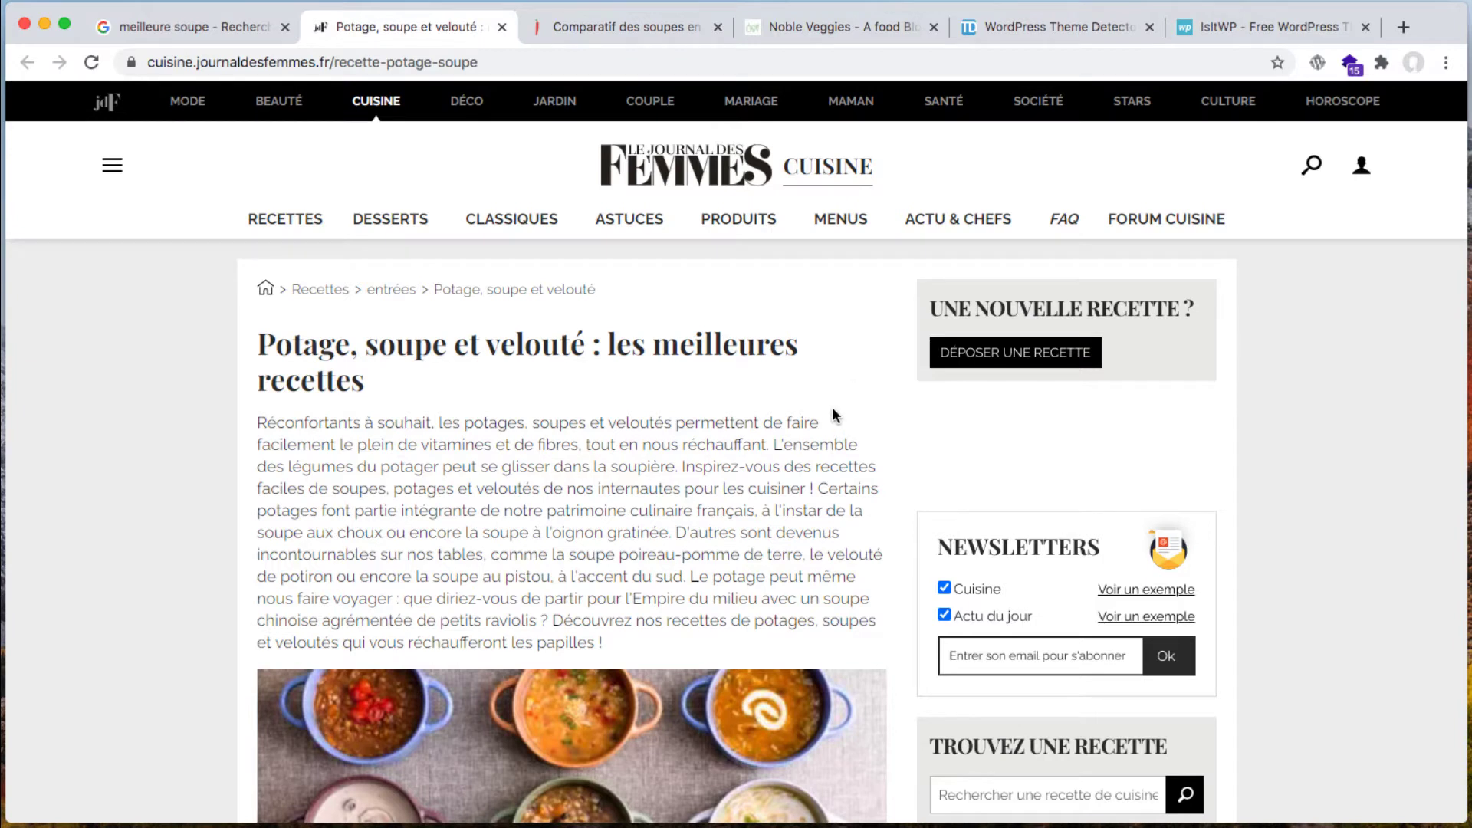
click(1351, 65)
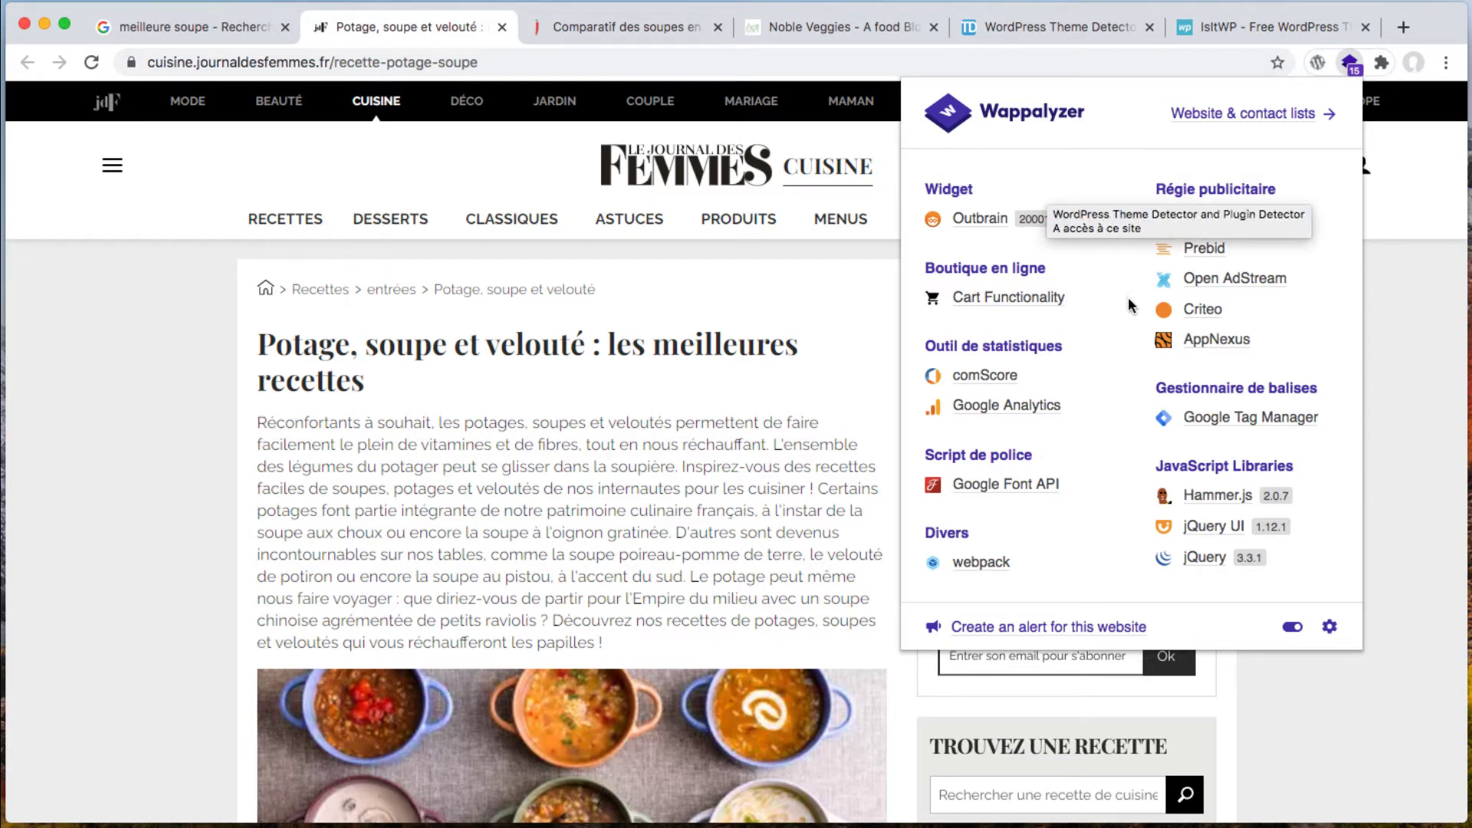
mouse_move(1020, 205)
click(1392, 366)
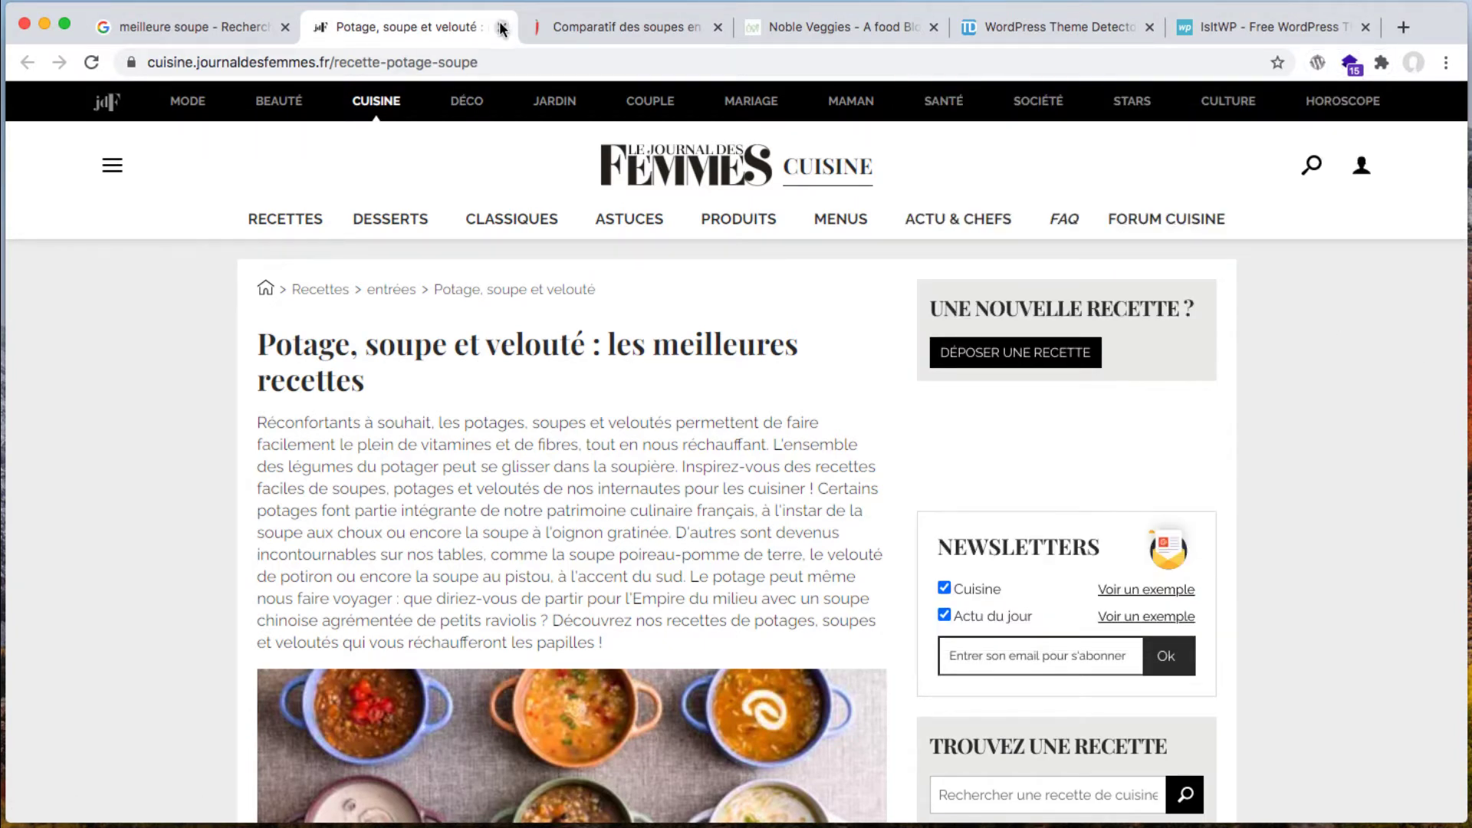
Browse the laNutrition article on the best carton soups and check which CMS the site uses with Wappalyzer.
click(567, 25)
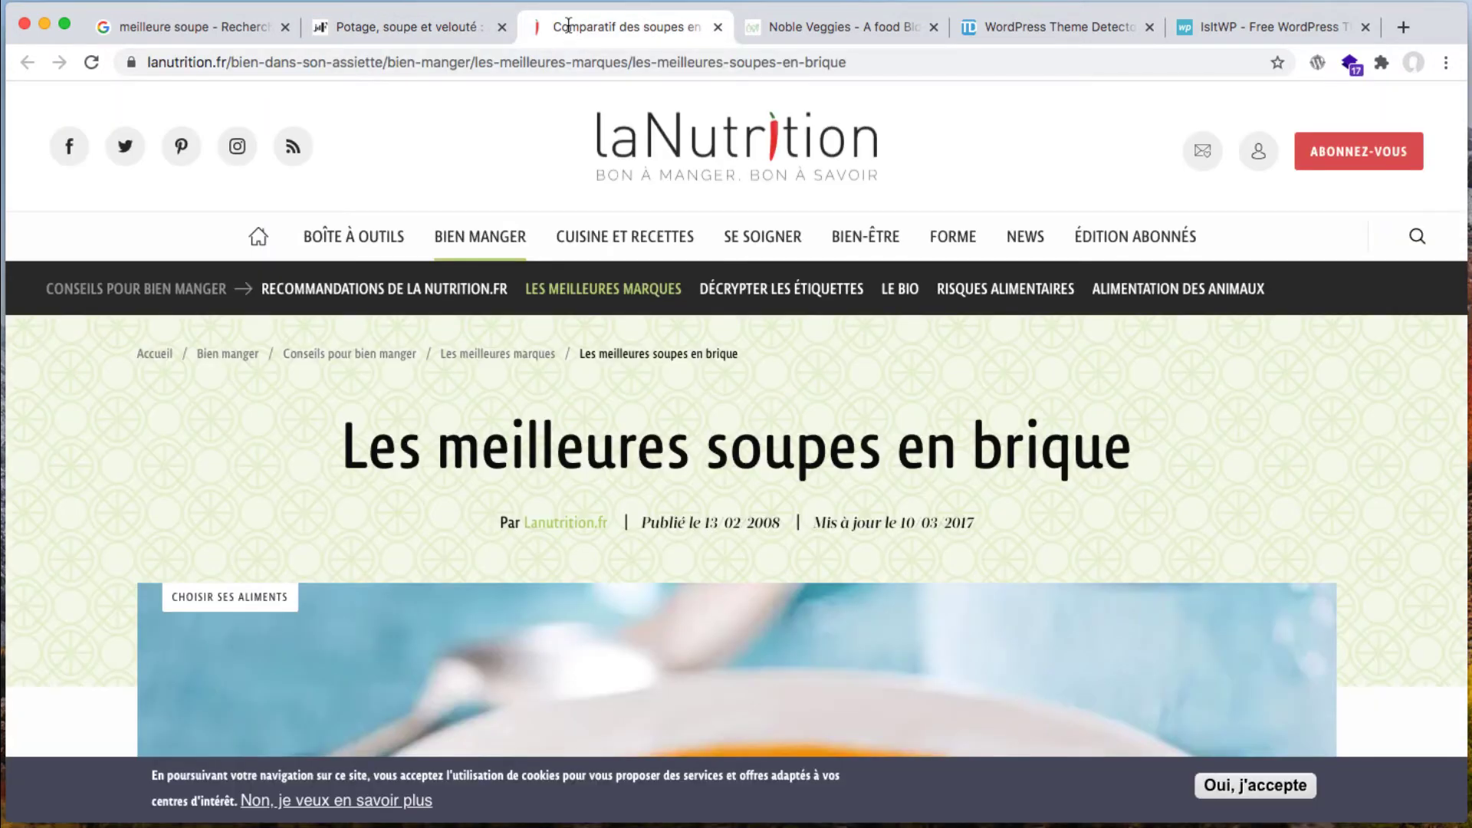
scroll(727, 306, down, 2)
scroll(727, 306, up, 2)
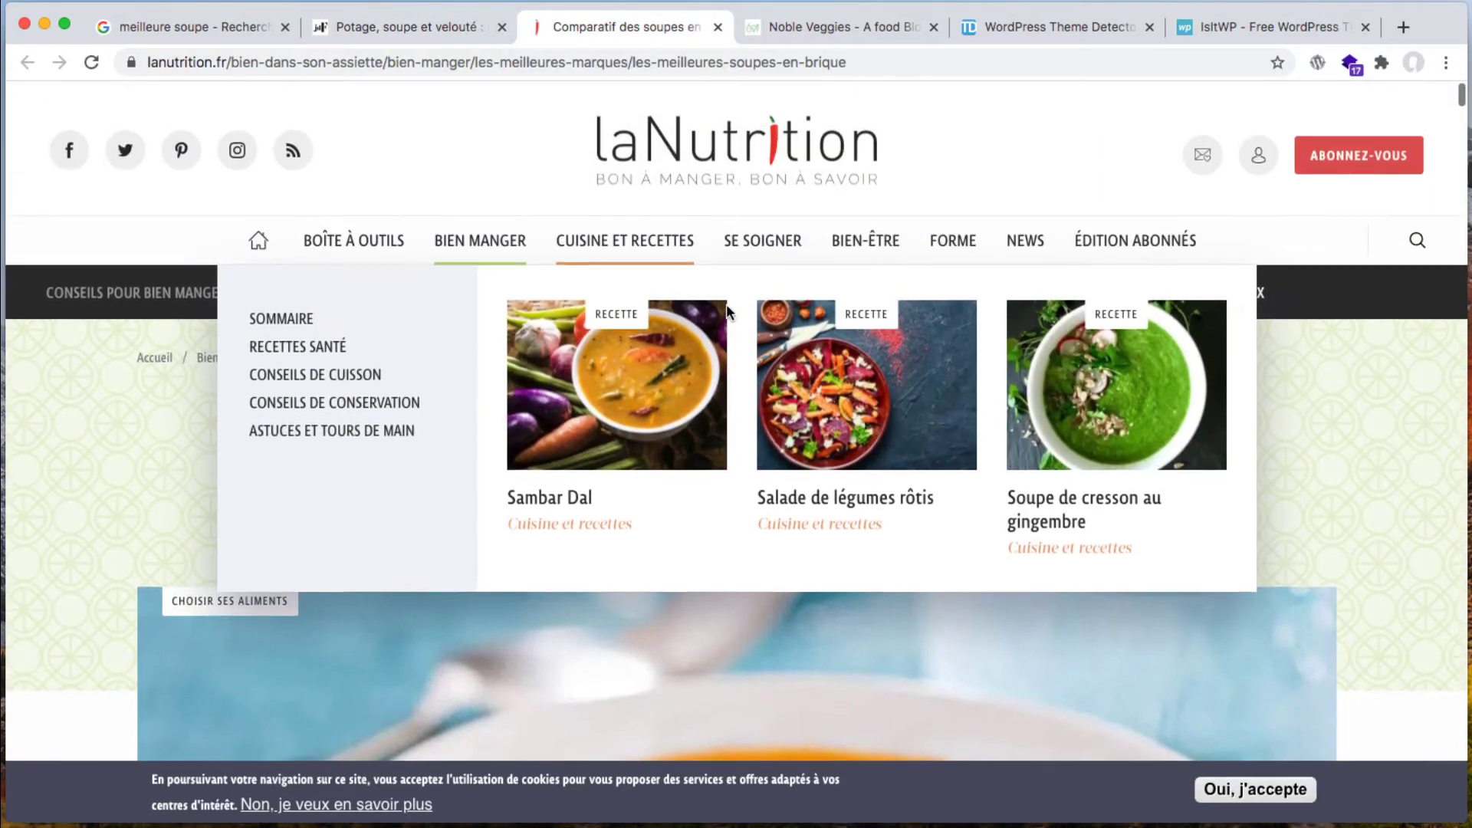
scroll(1373, 583, down, 15)
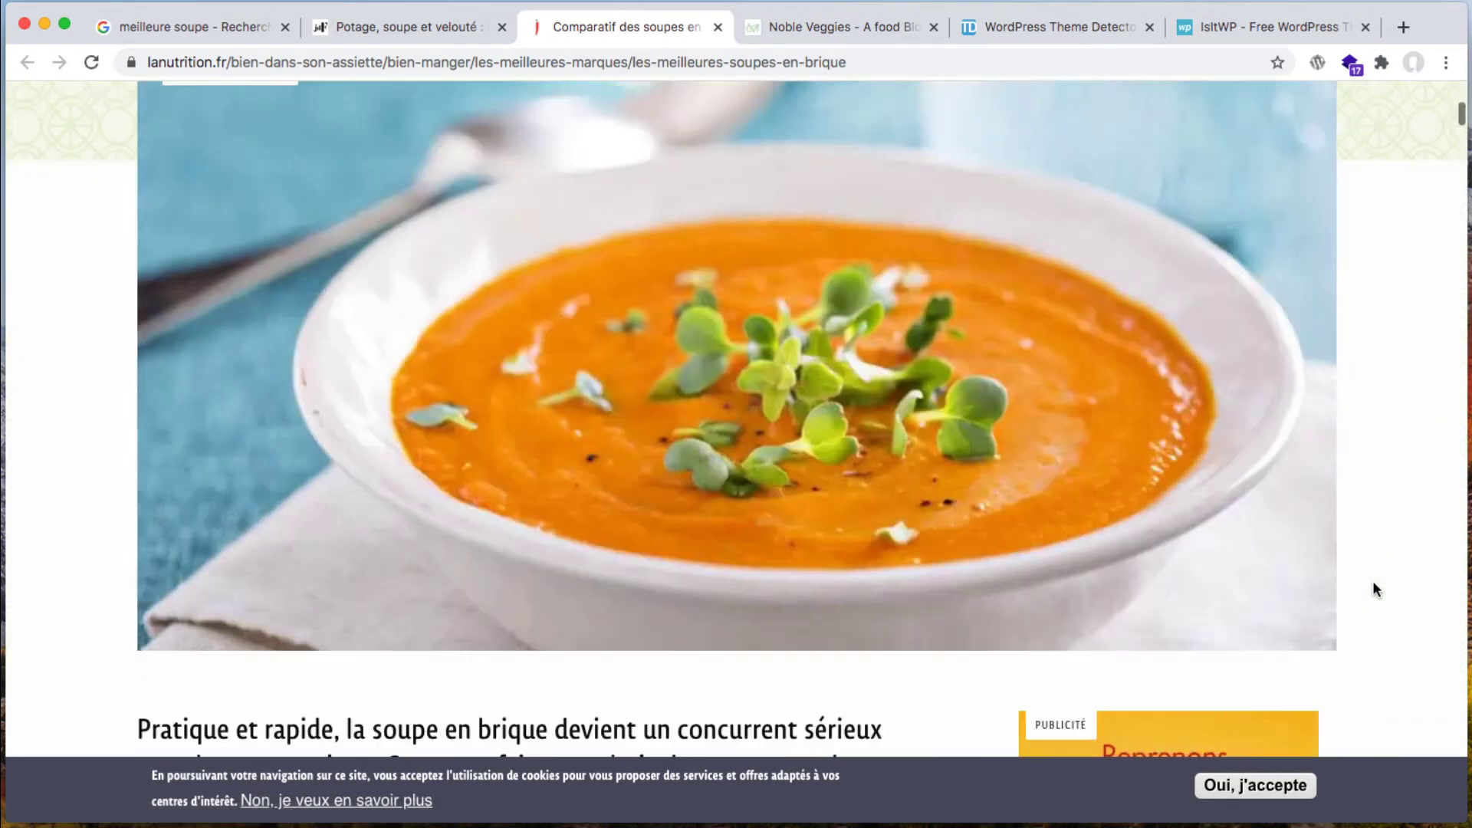
scroll(1373, 581, down, 7)
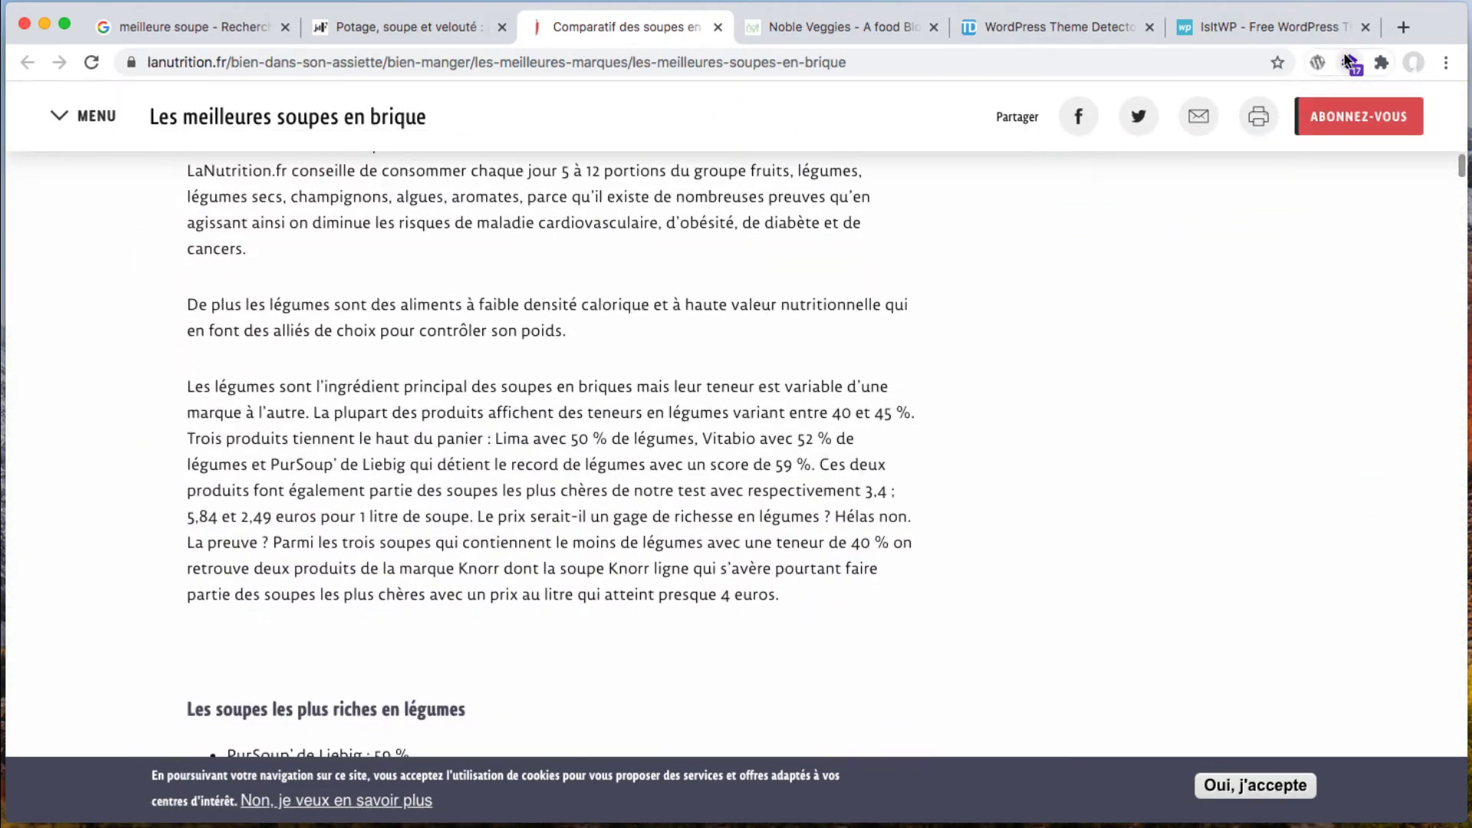
scroll(1095, 433, up, 20)
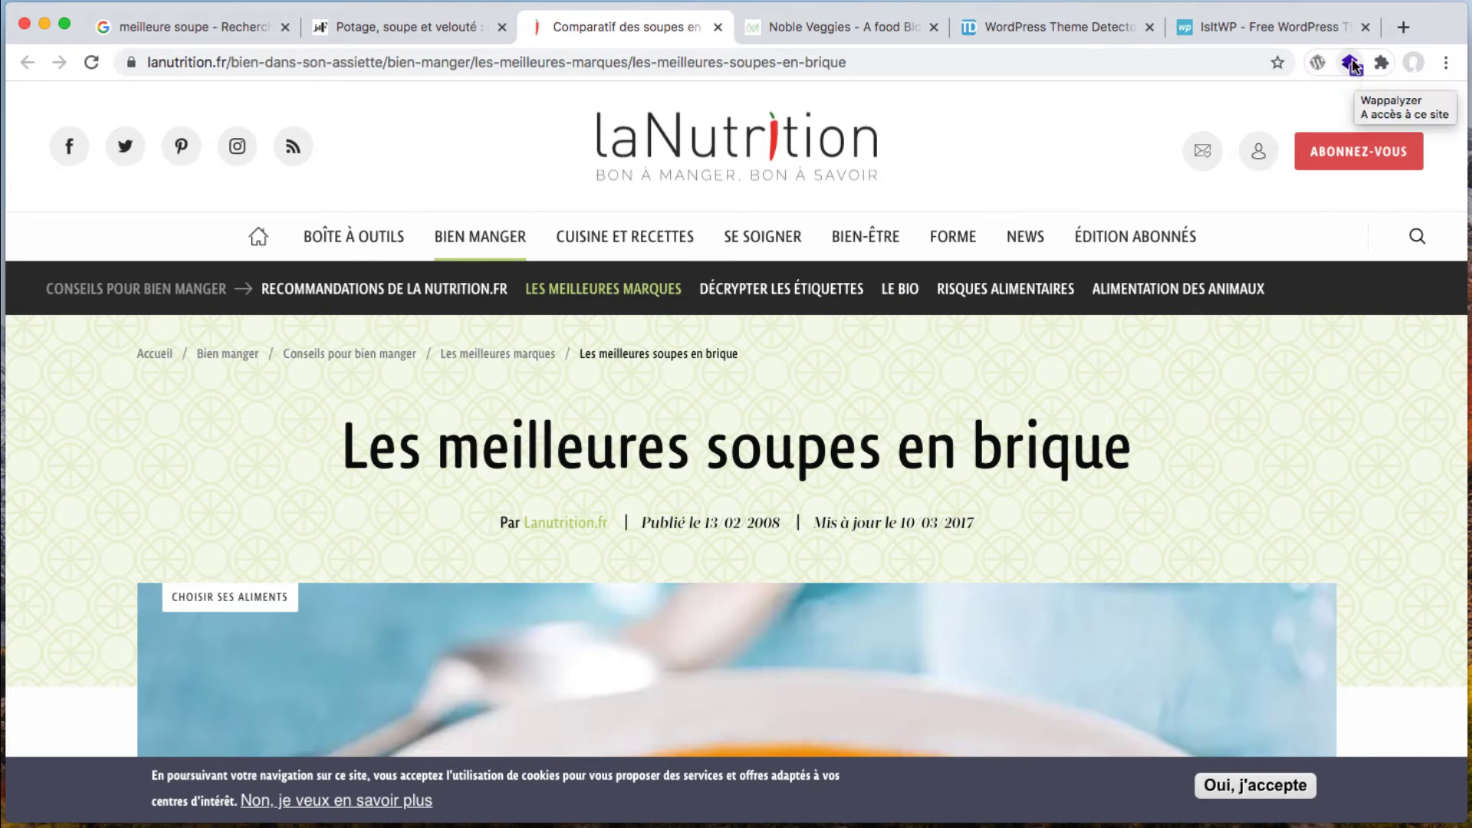
click(1351, 65)
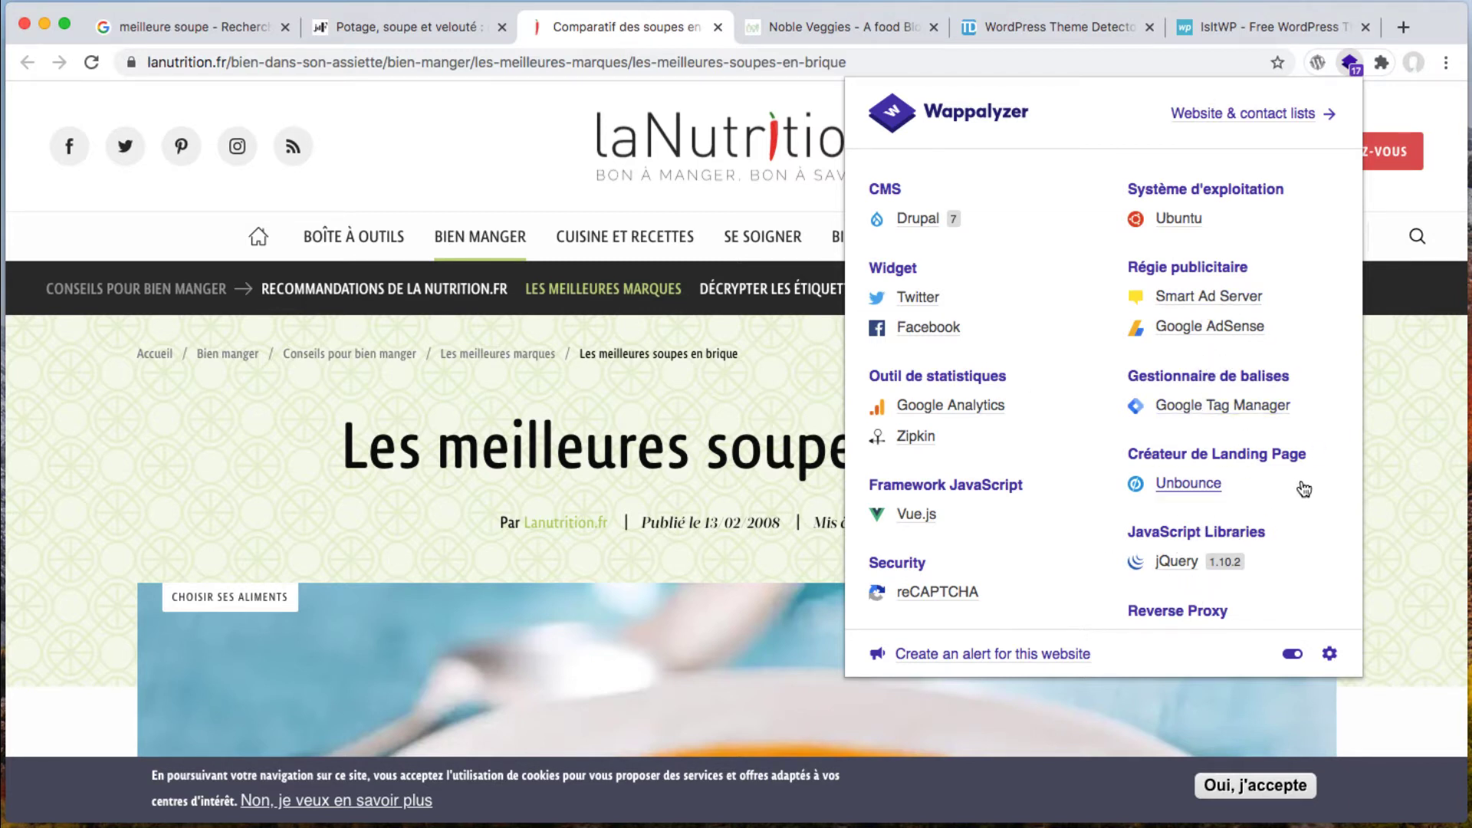
click(1406, 438)
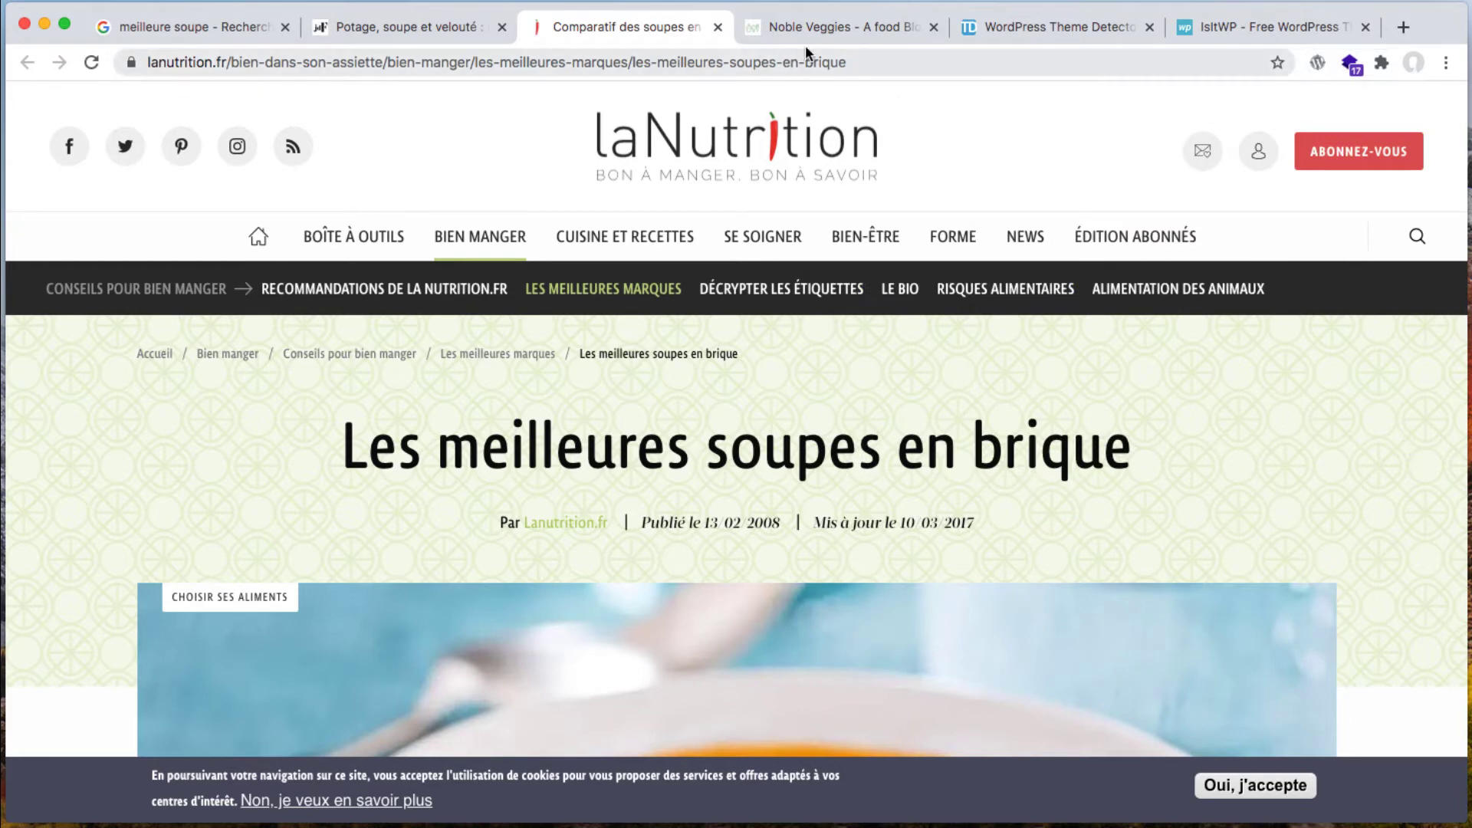
Browse the Noble Veggies site and check its CMS and other technologies with Wappalyzer.
click(822, 26)
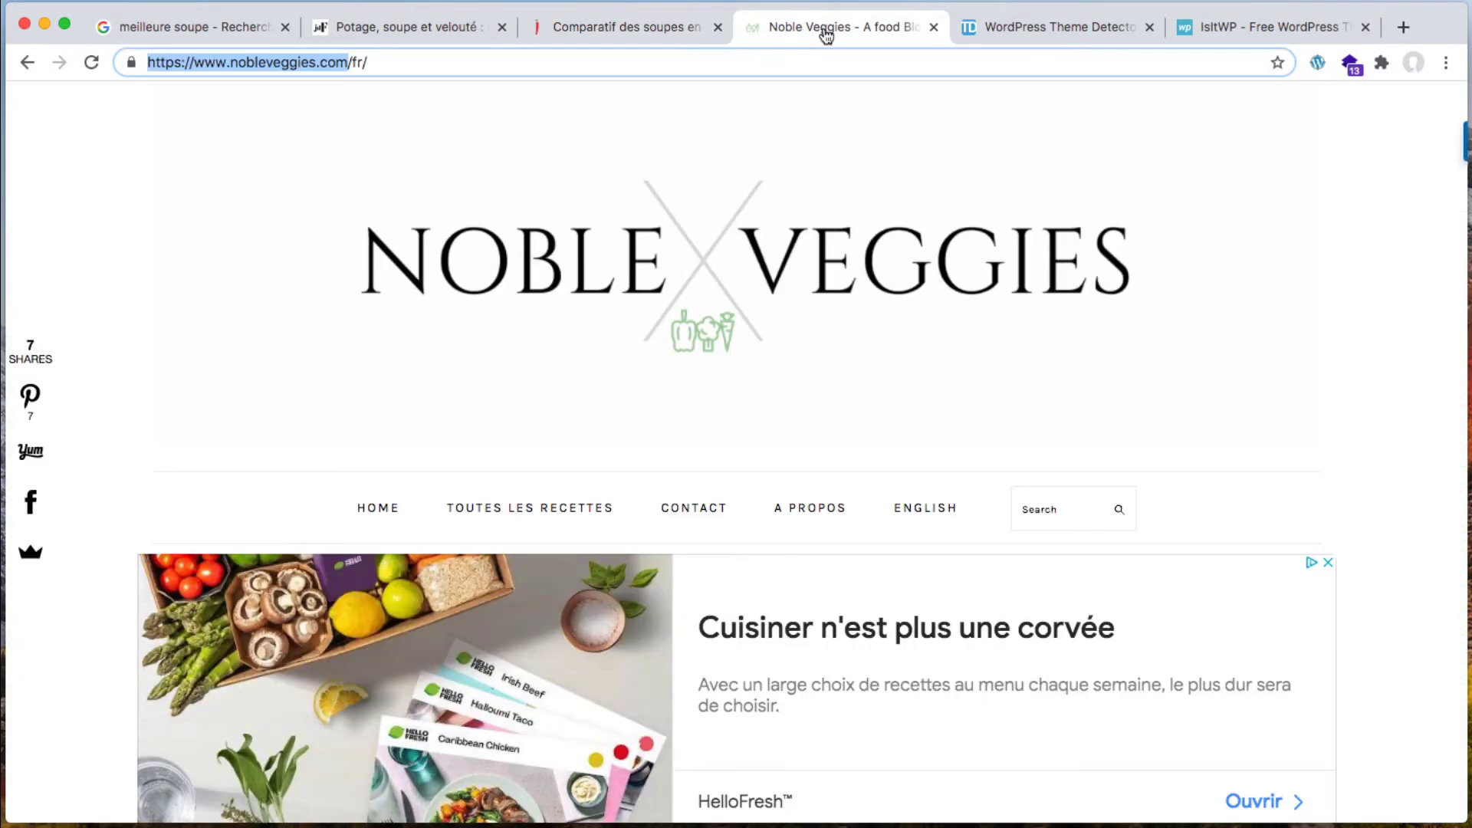
scroll(673, 477, down, 10)
scroll(670, 480, up, 12)
click(1351, 67)
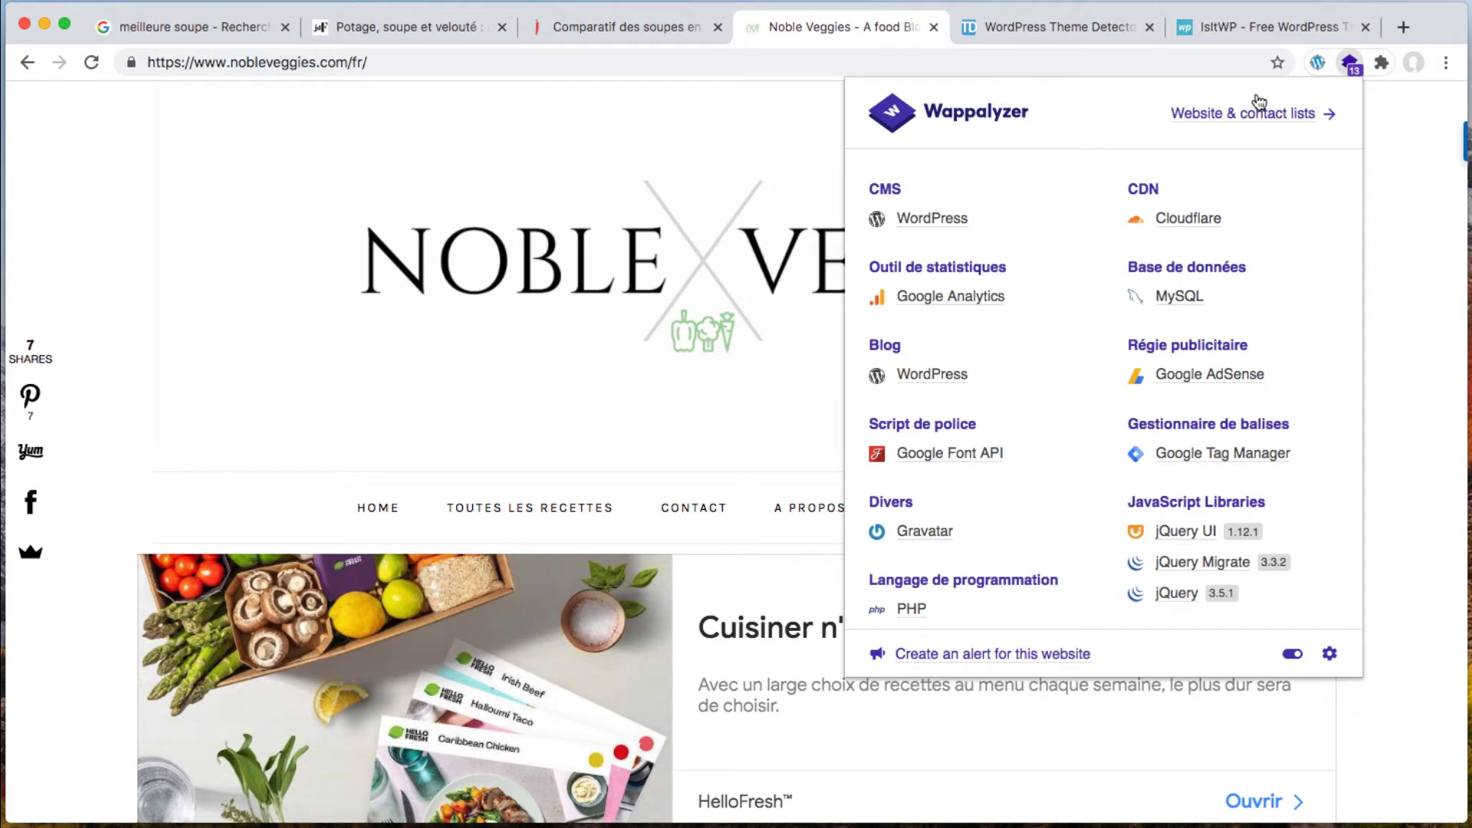
scroll(1065, 421, down, 3)
scroll(1067, 422, up, 3)
click(1405, 321)
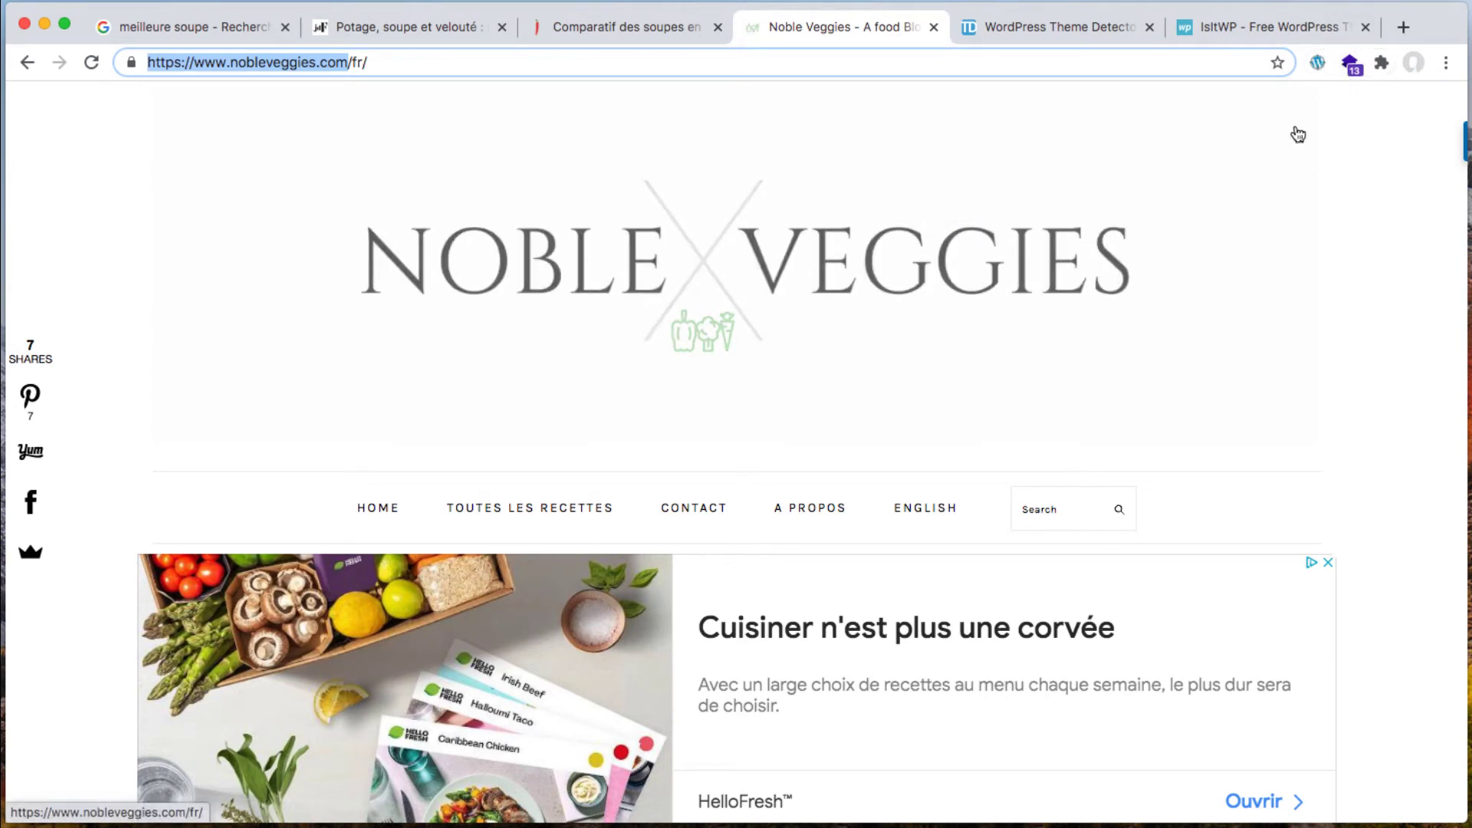
Review the theme and plugins that the WordPress Theme Detector extension identifies on the Noble Veggies site.
click(1318, 63)
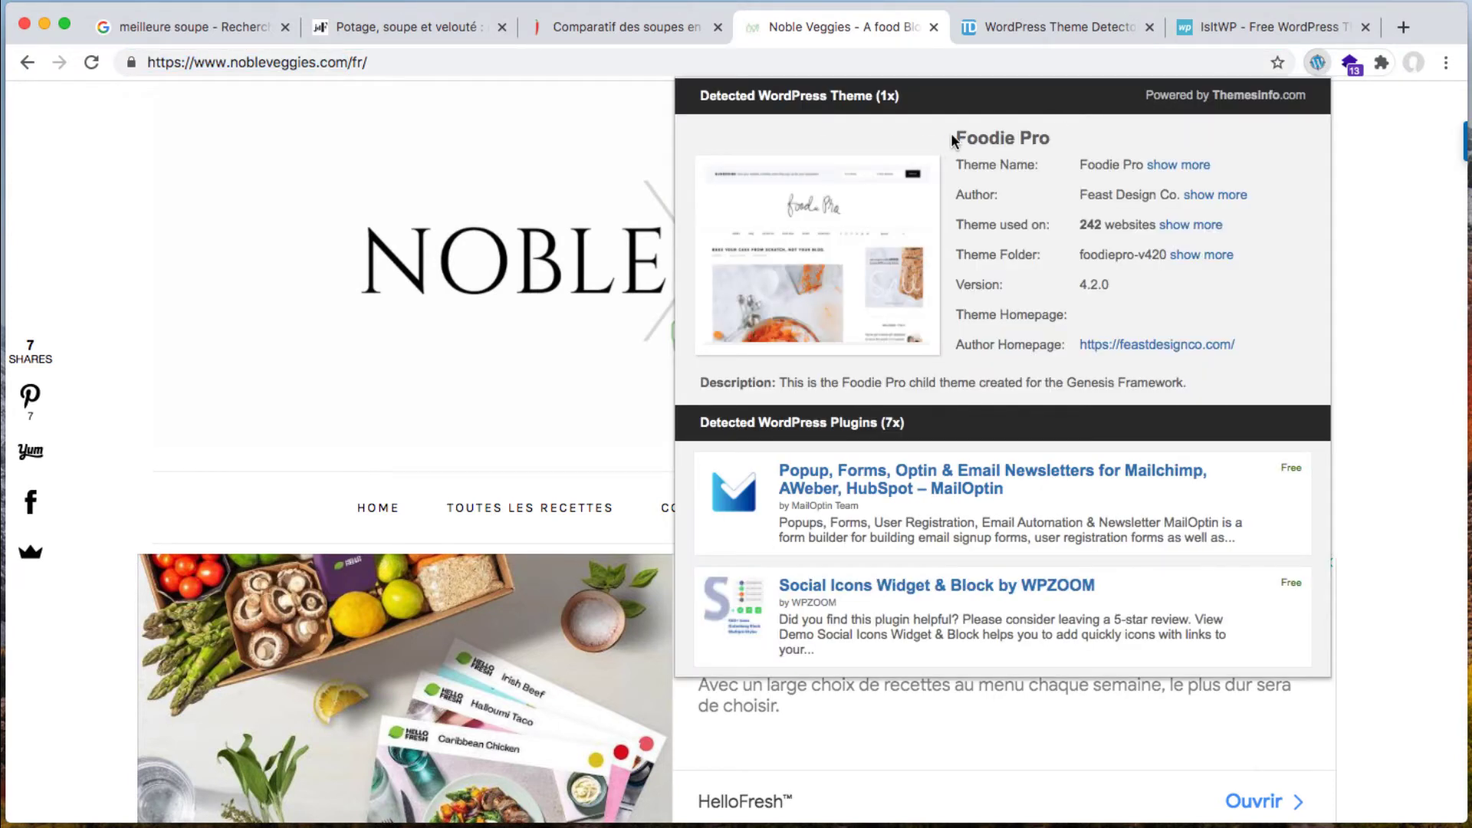
scroll(1040, 422, down, 4)
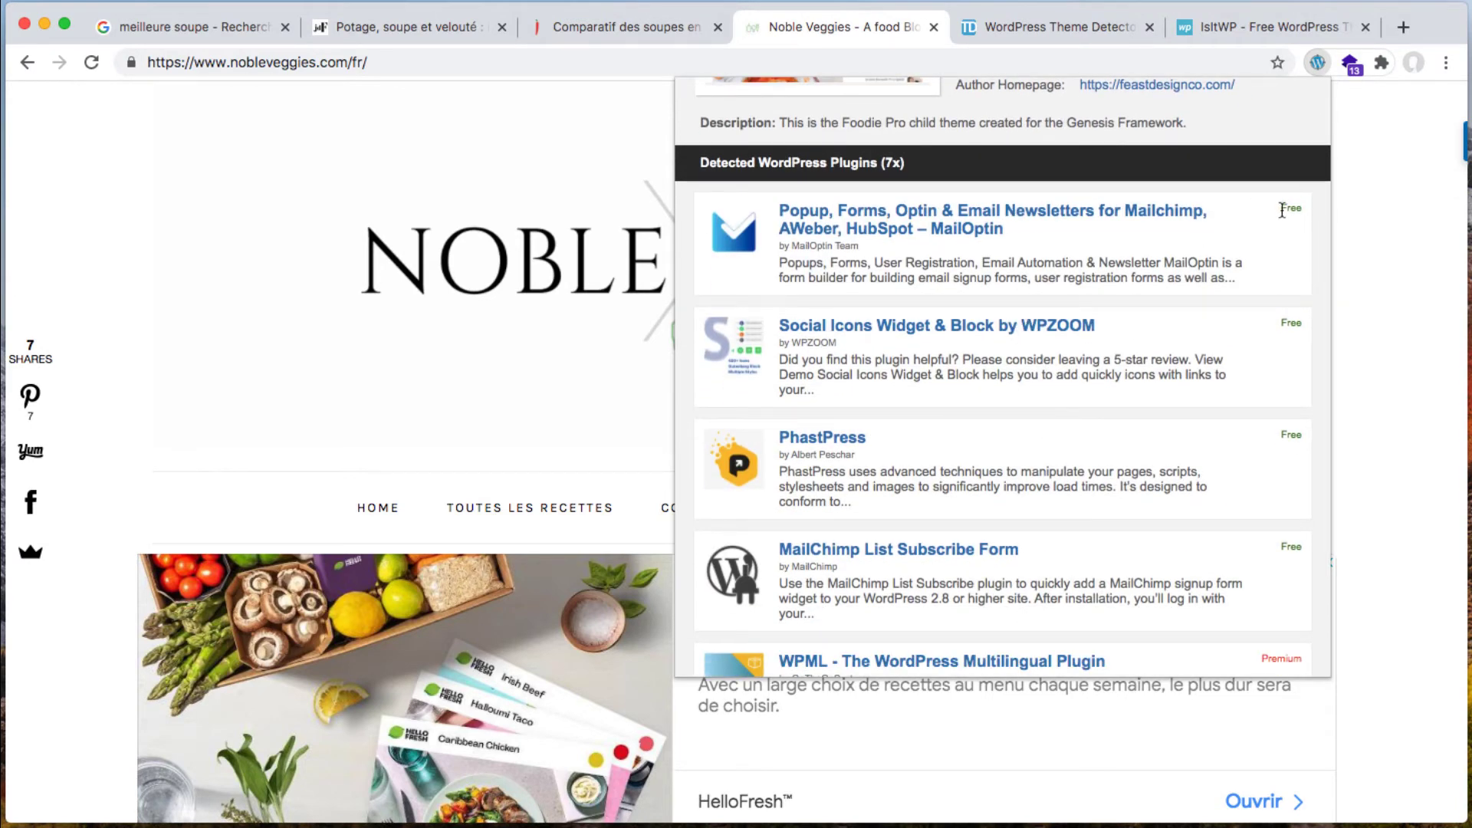
scroll(1281, 361, down, 5)
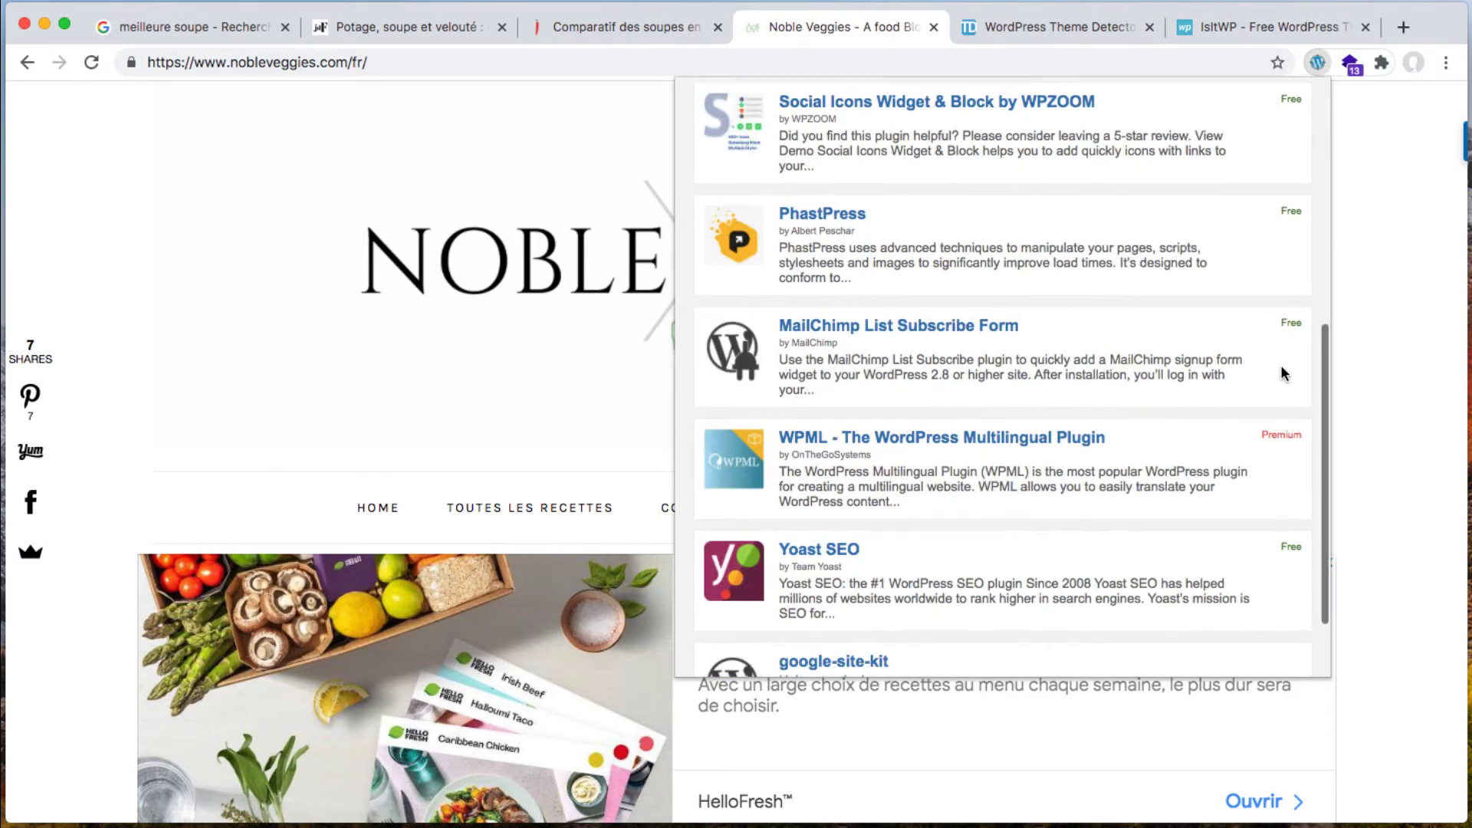
scroll(1210, 376, up, 9)
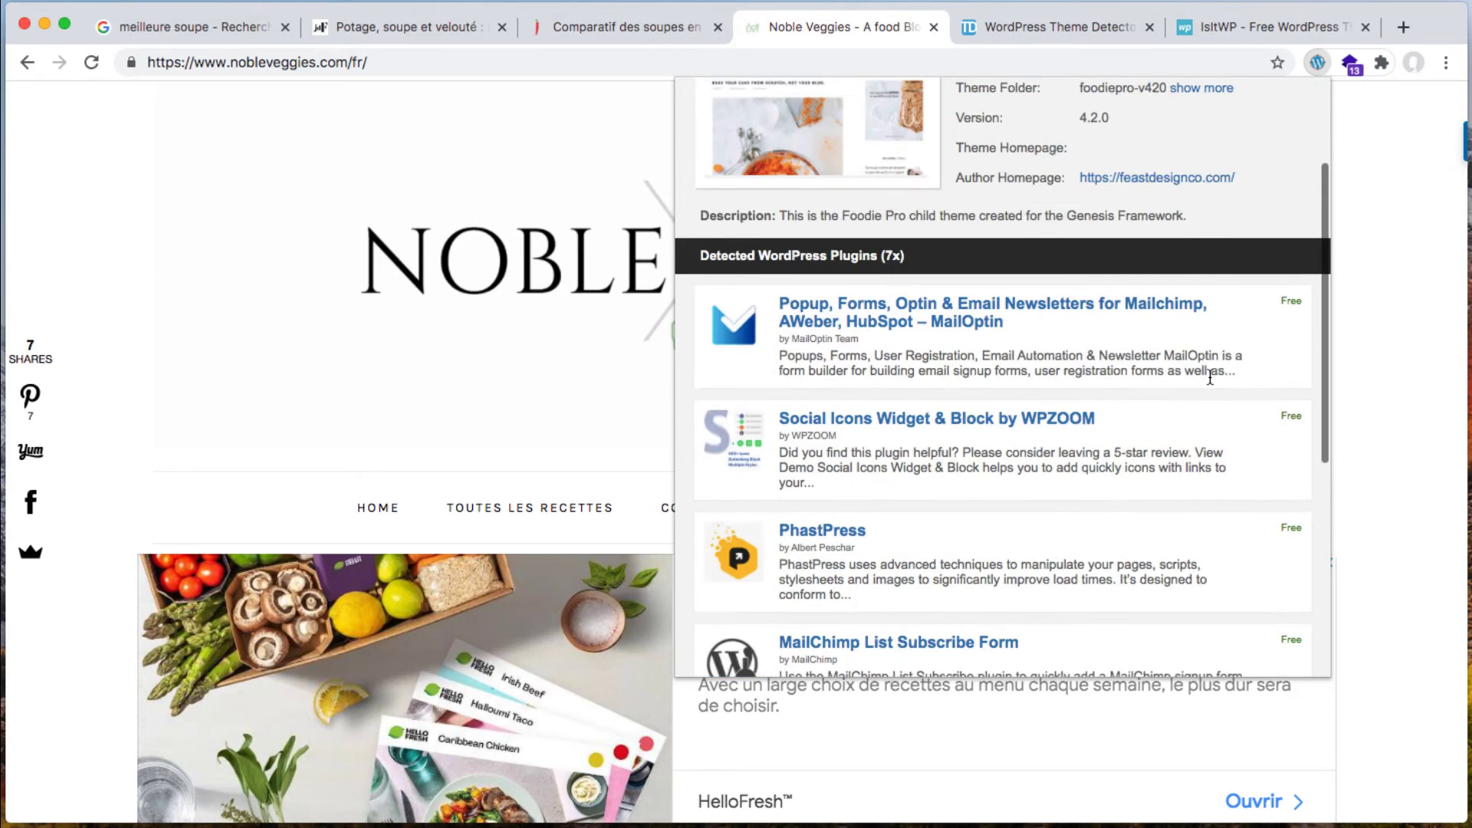
click(1396, 191)
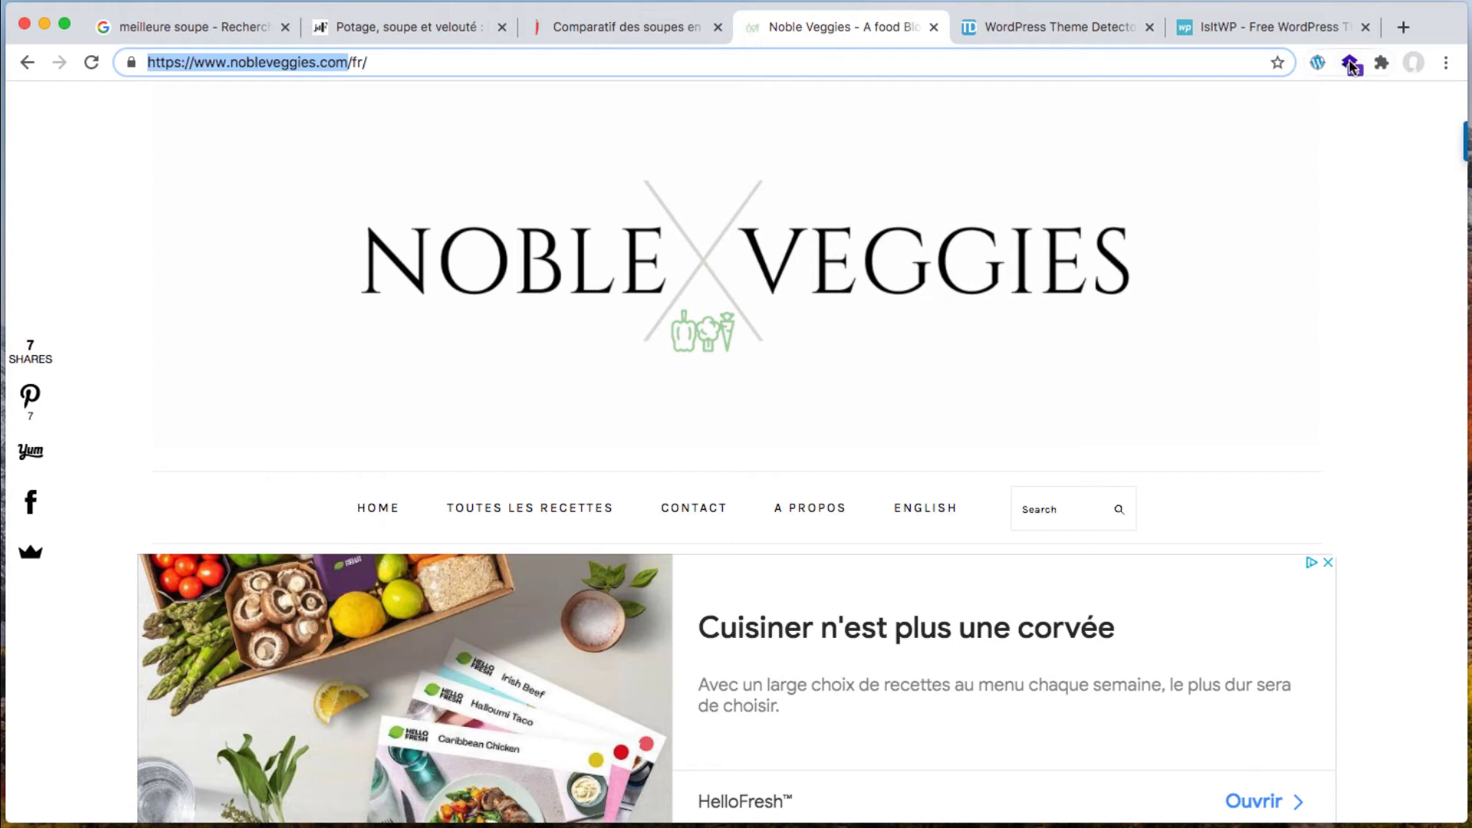
click(1200, 144)
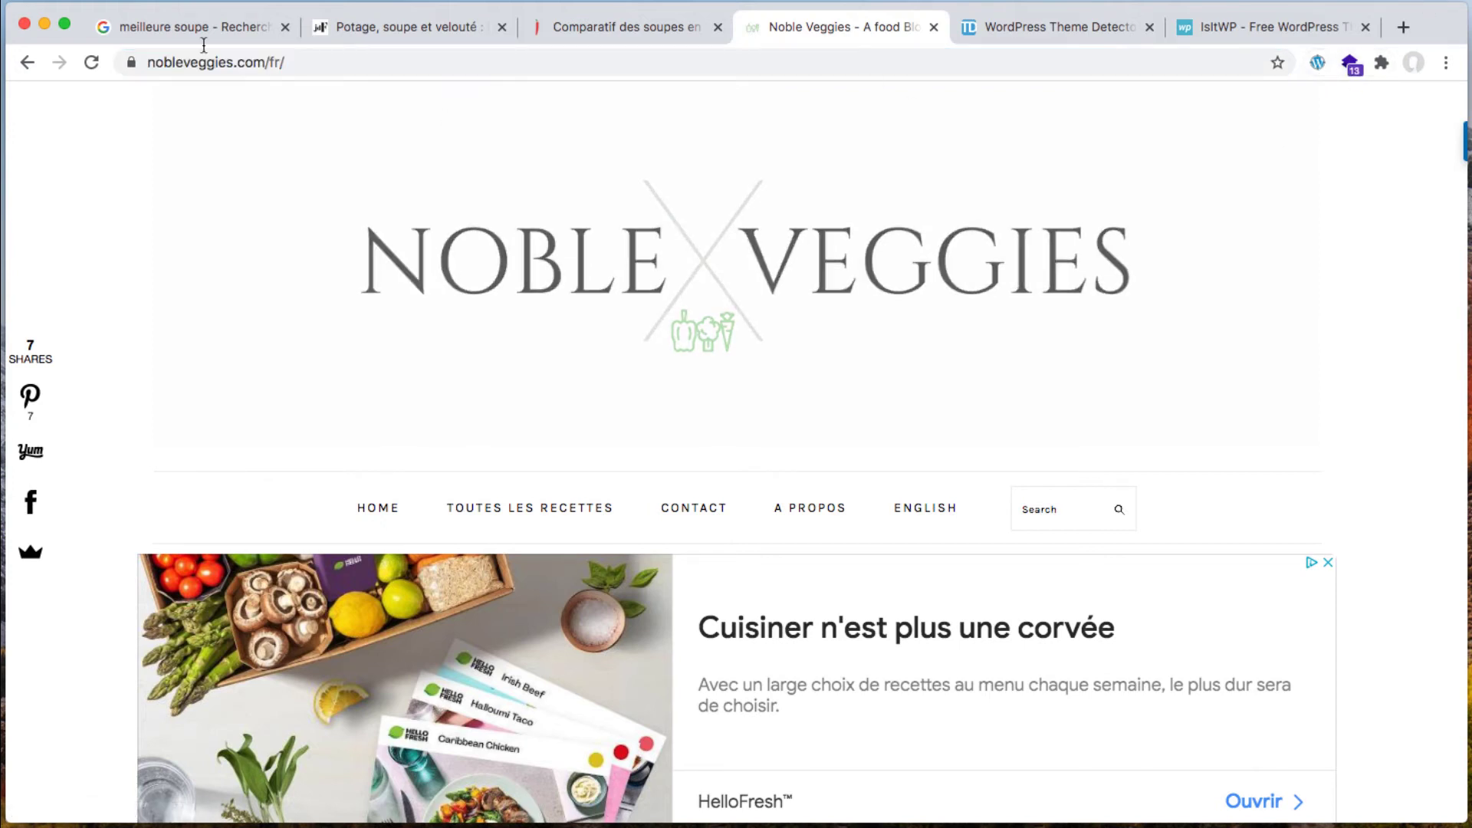
drag(266, 62, 121, 55)
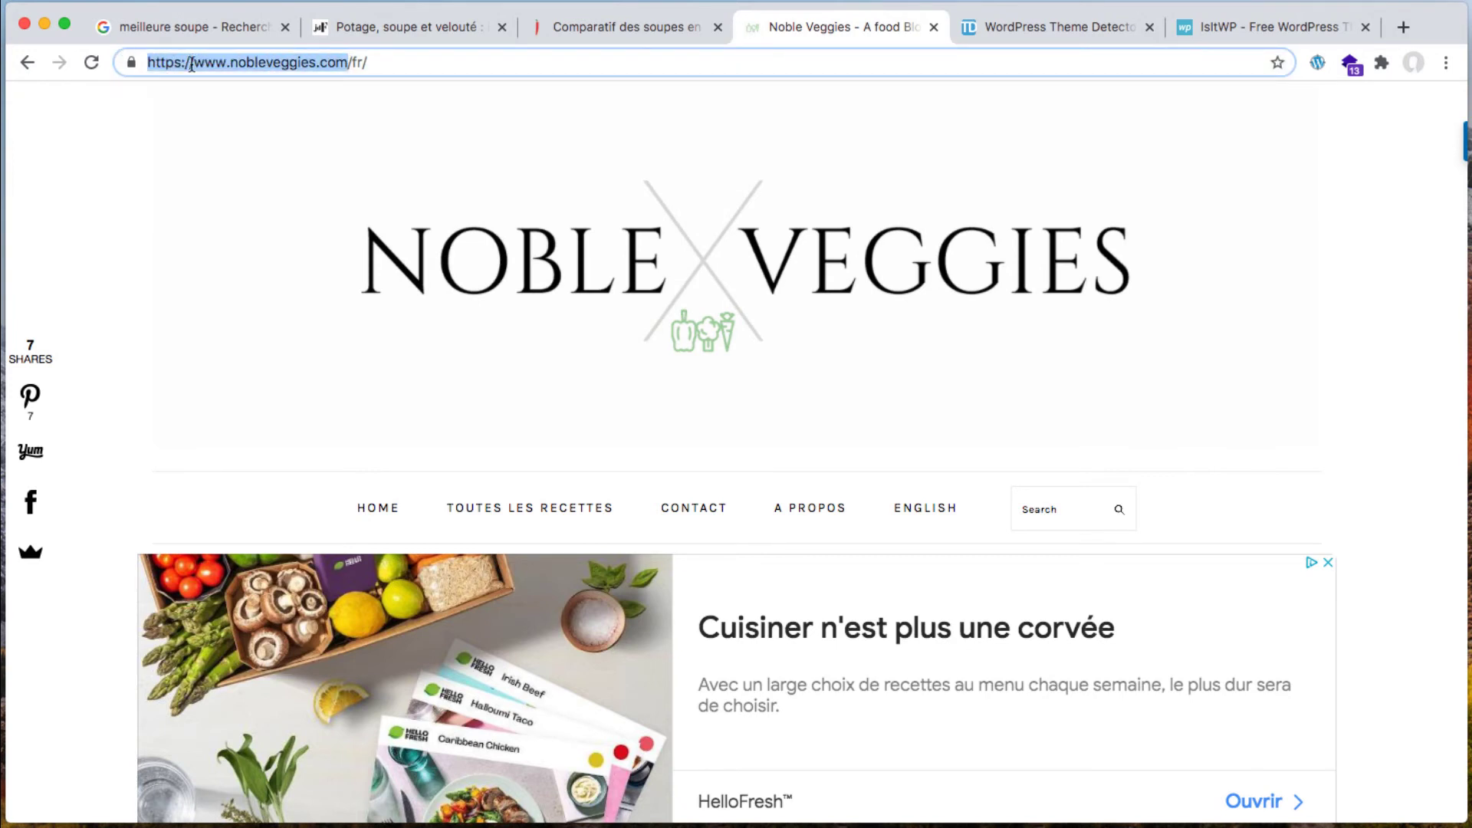
right_click(287, 71)
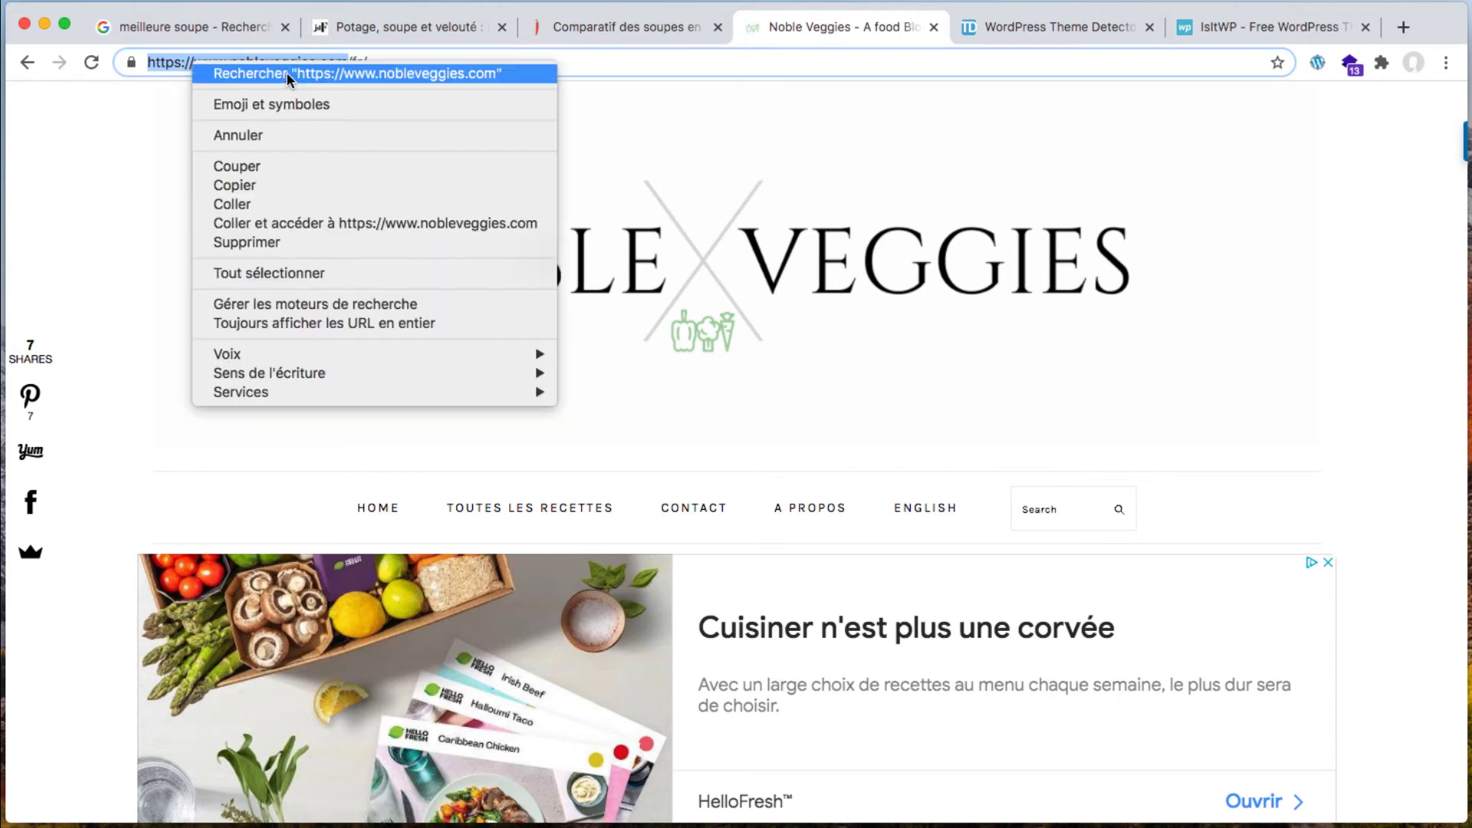
click(247, 187)
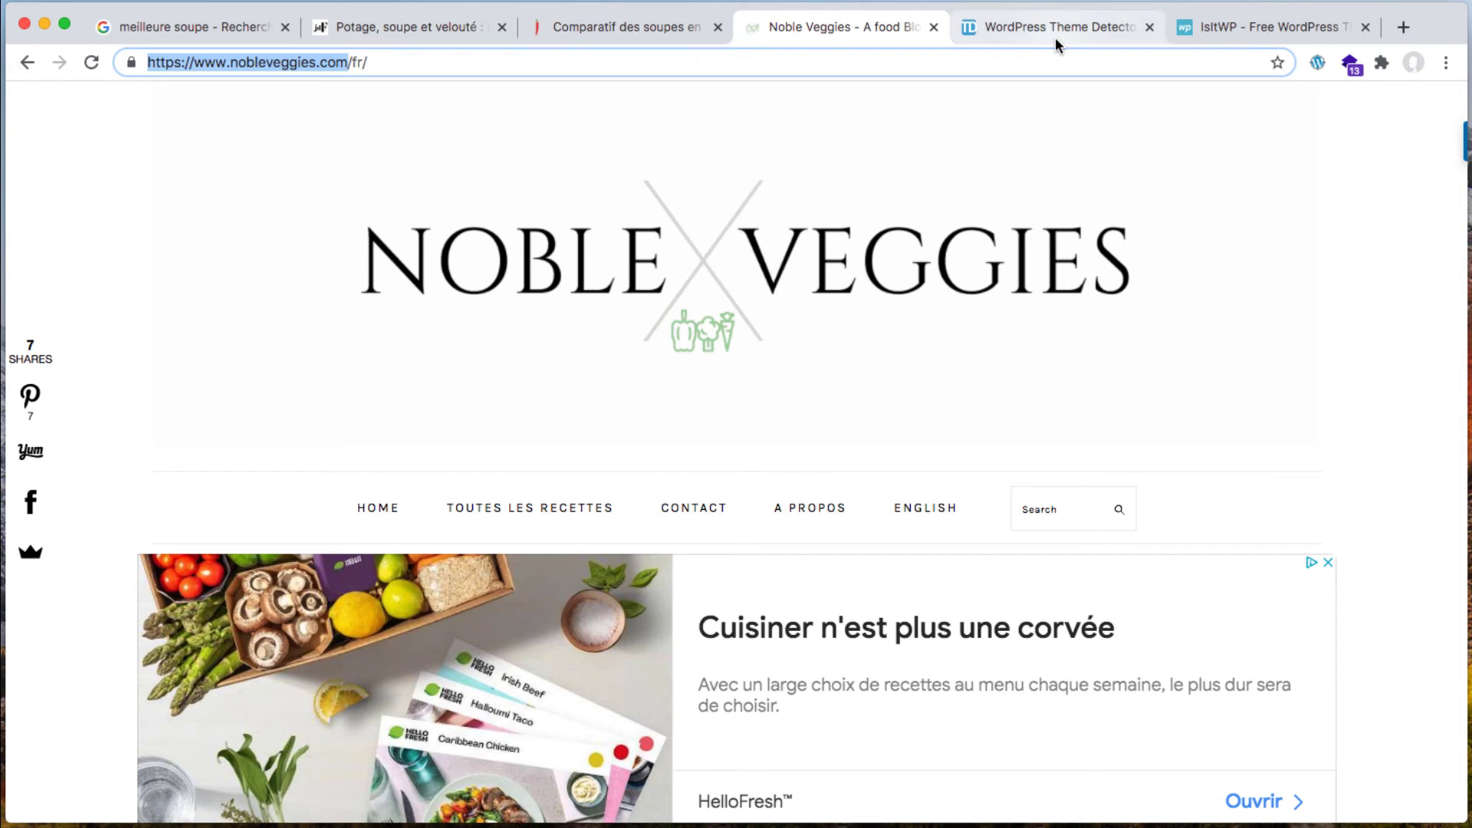
click(1016, 34)
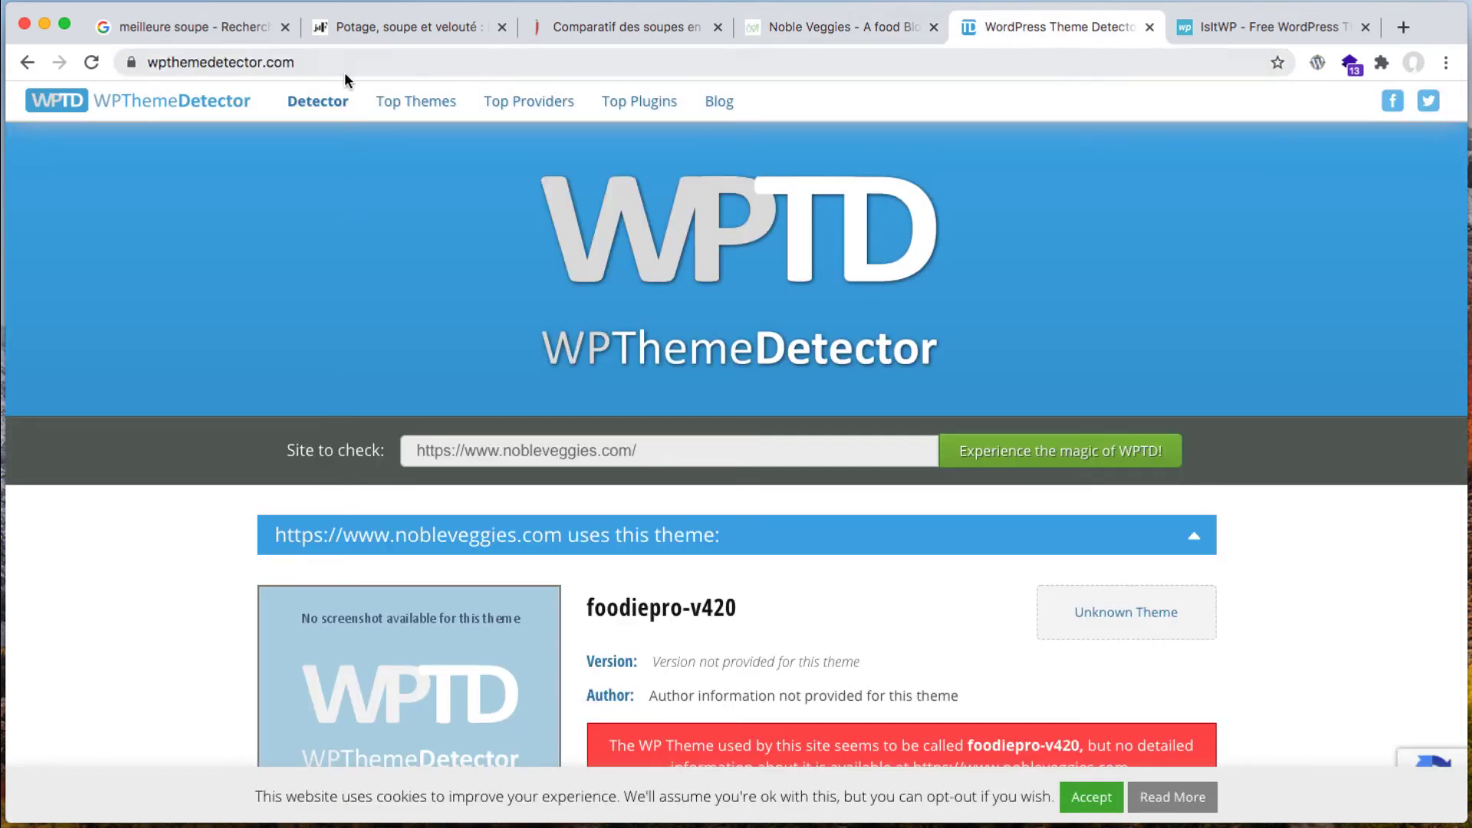
click(511, 446)
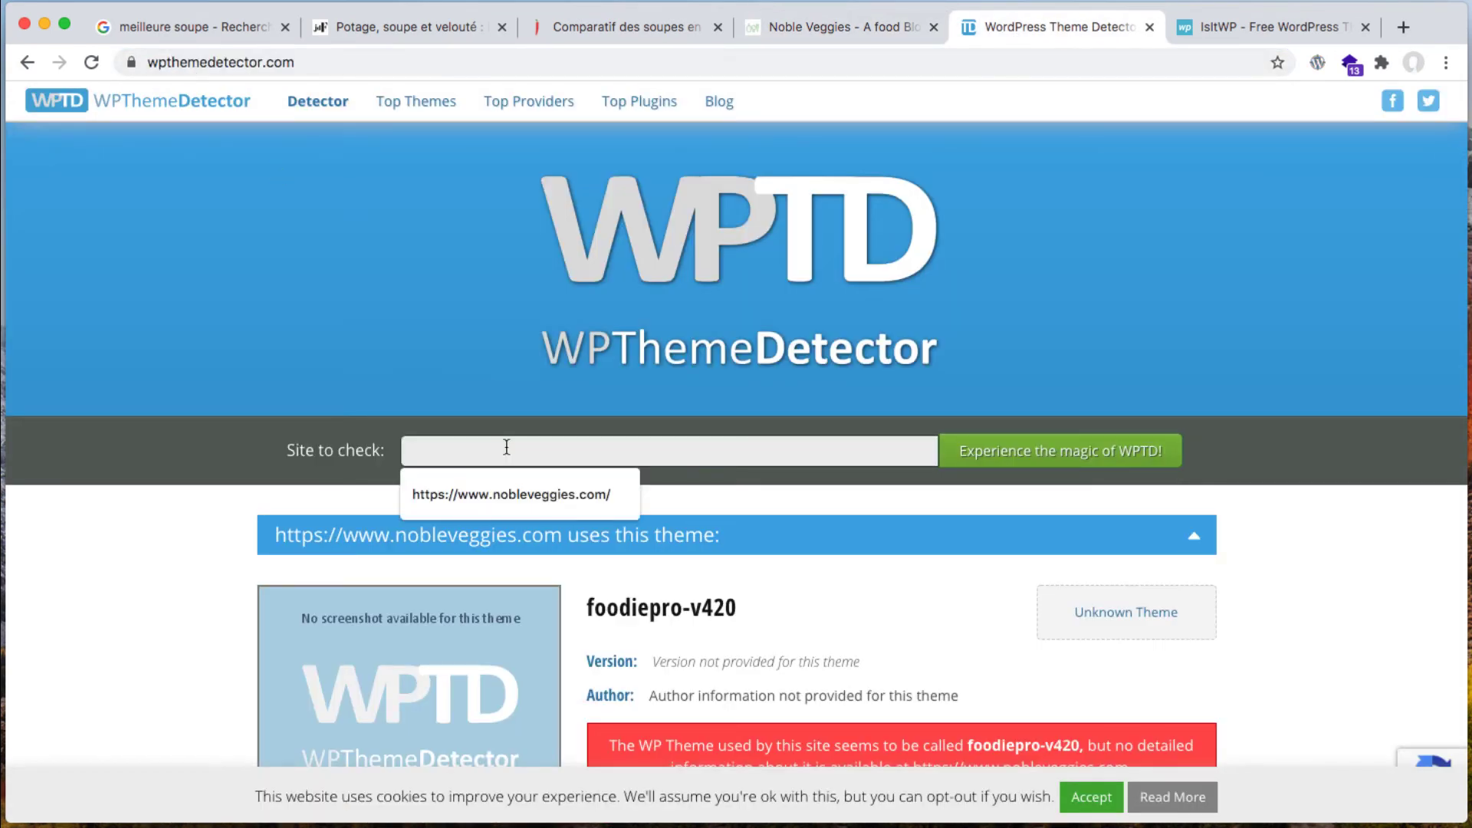
click(1023, 448)
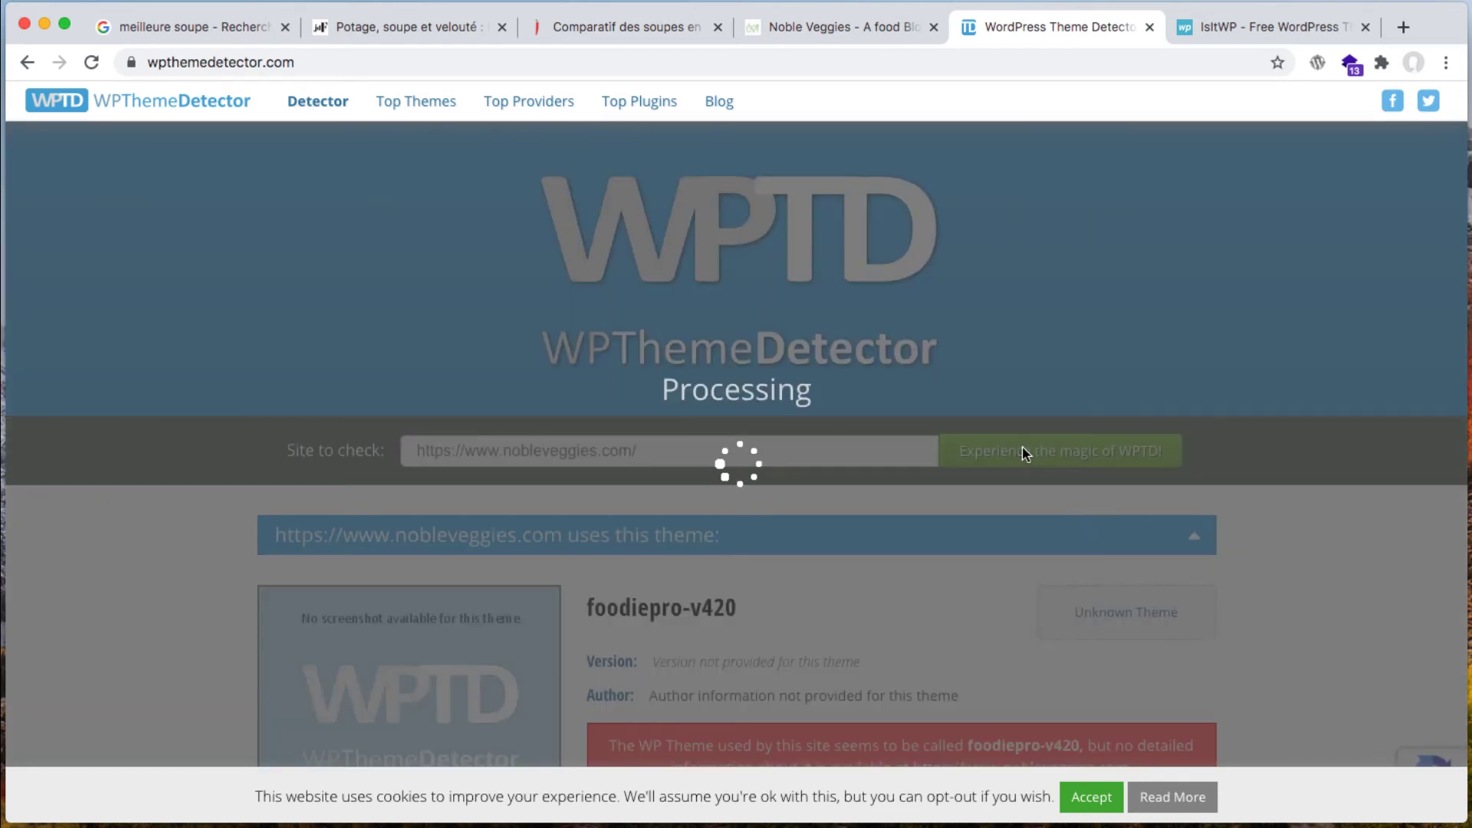
click(1229, 29)
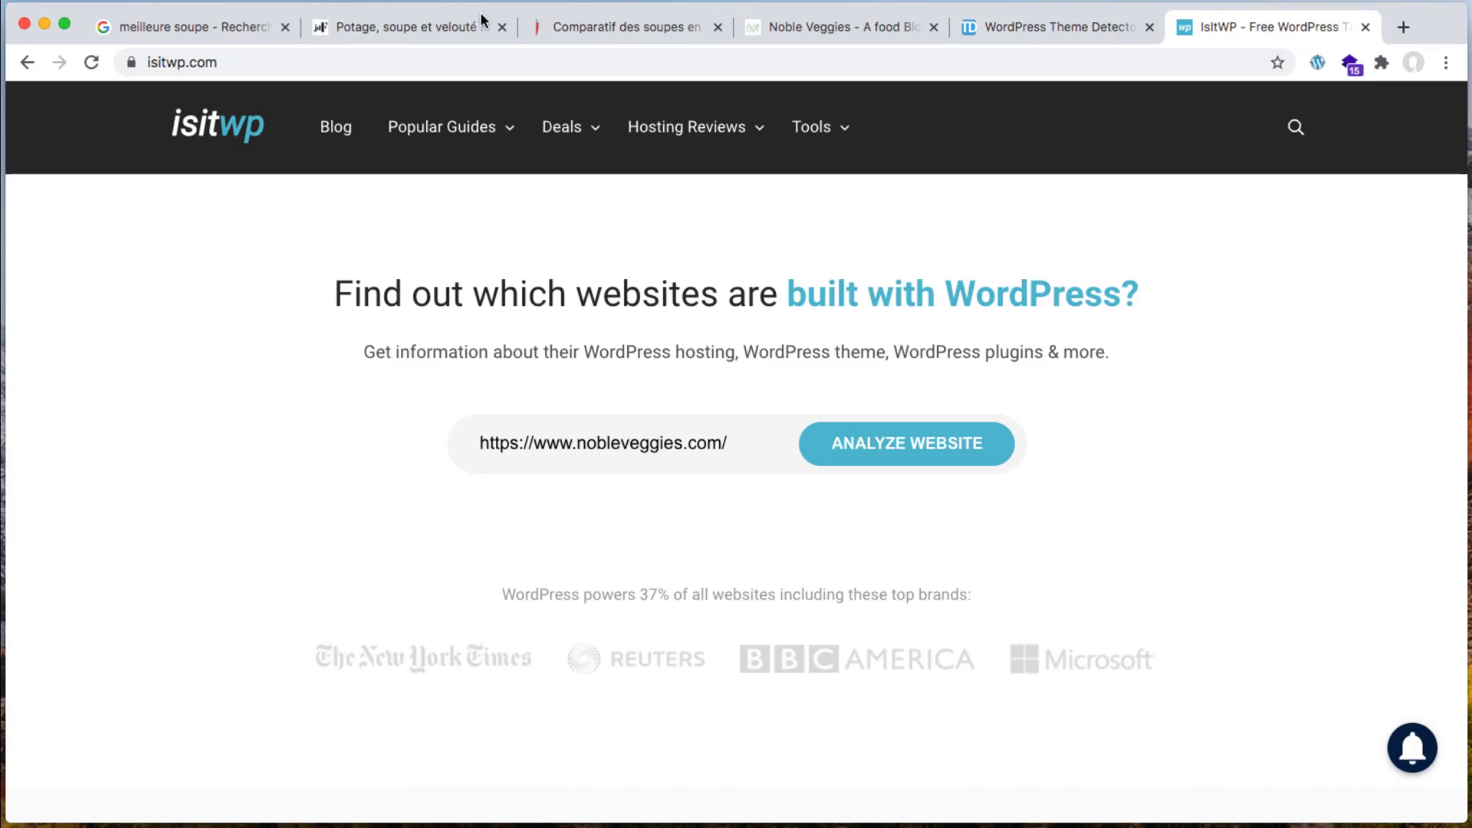
click(578, 437)
key(super+a)
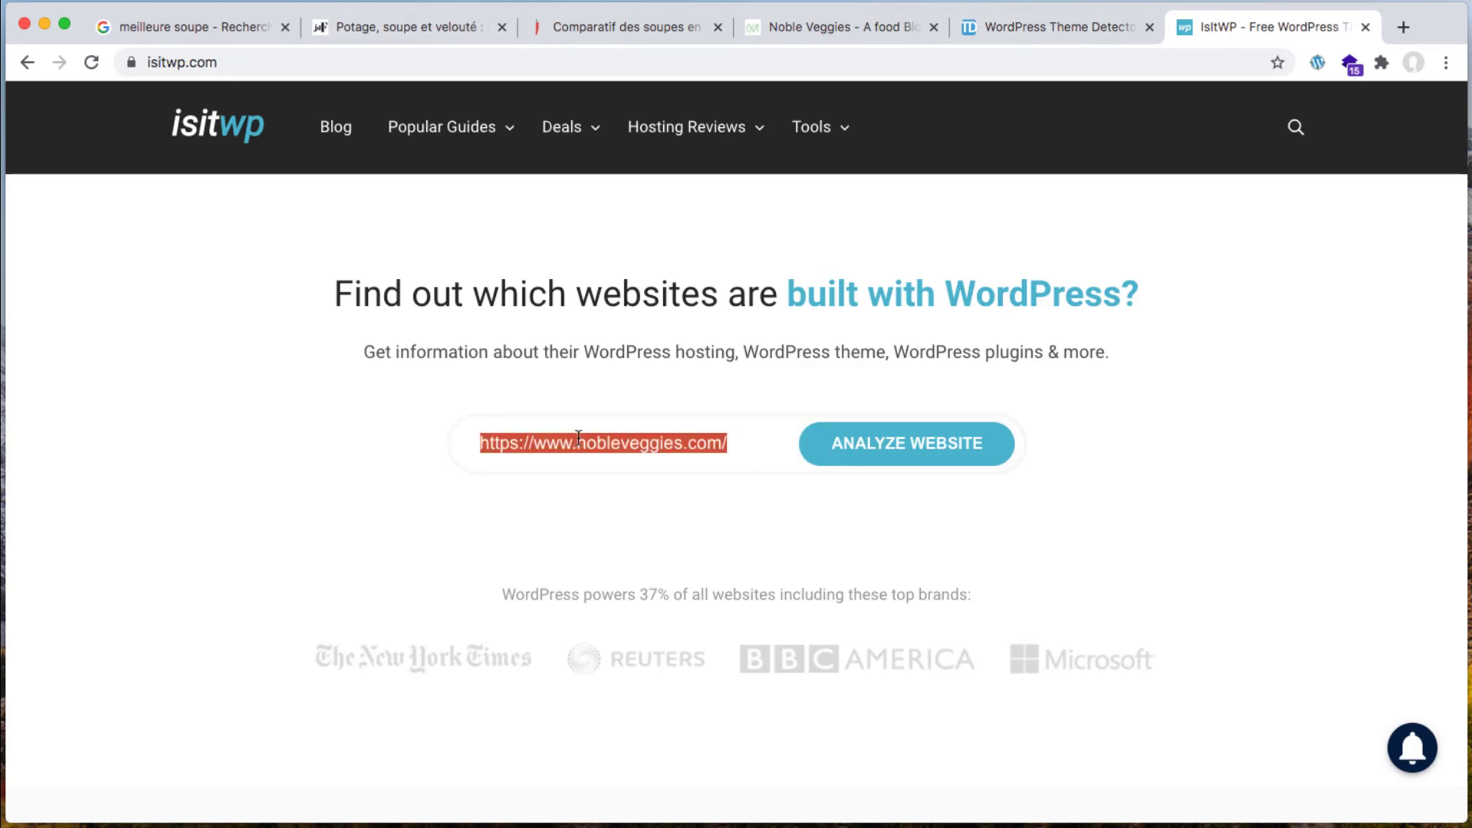
click(706, 439)
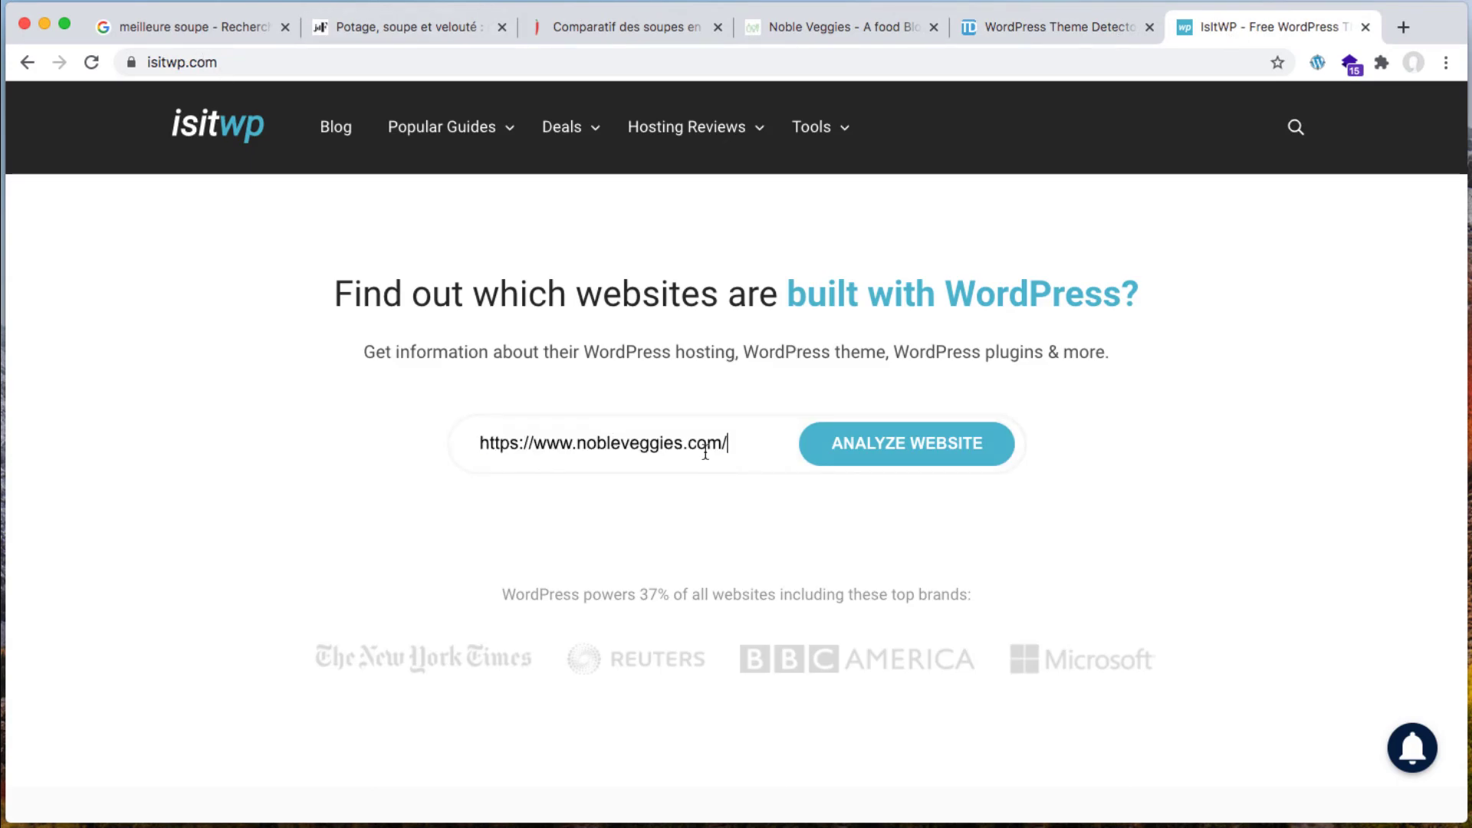
click(878, 450)
click(1013, 30)
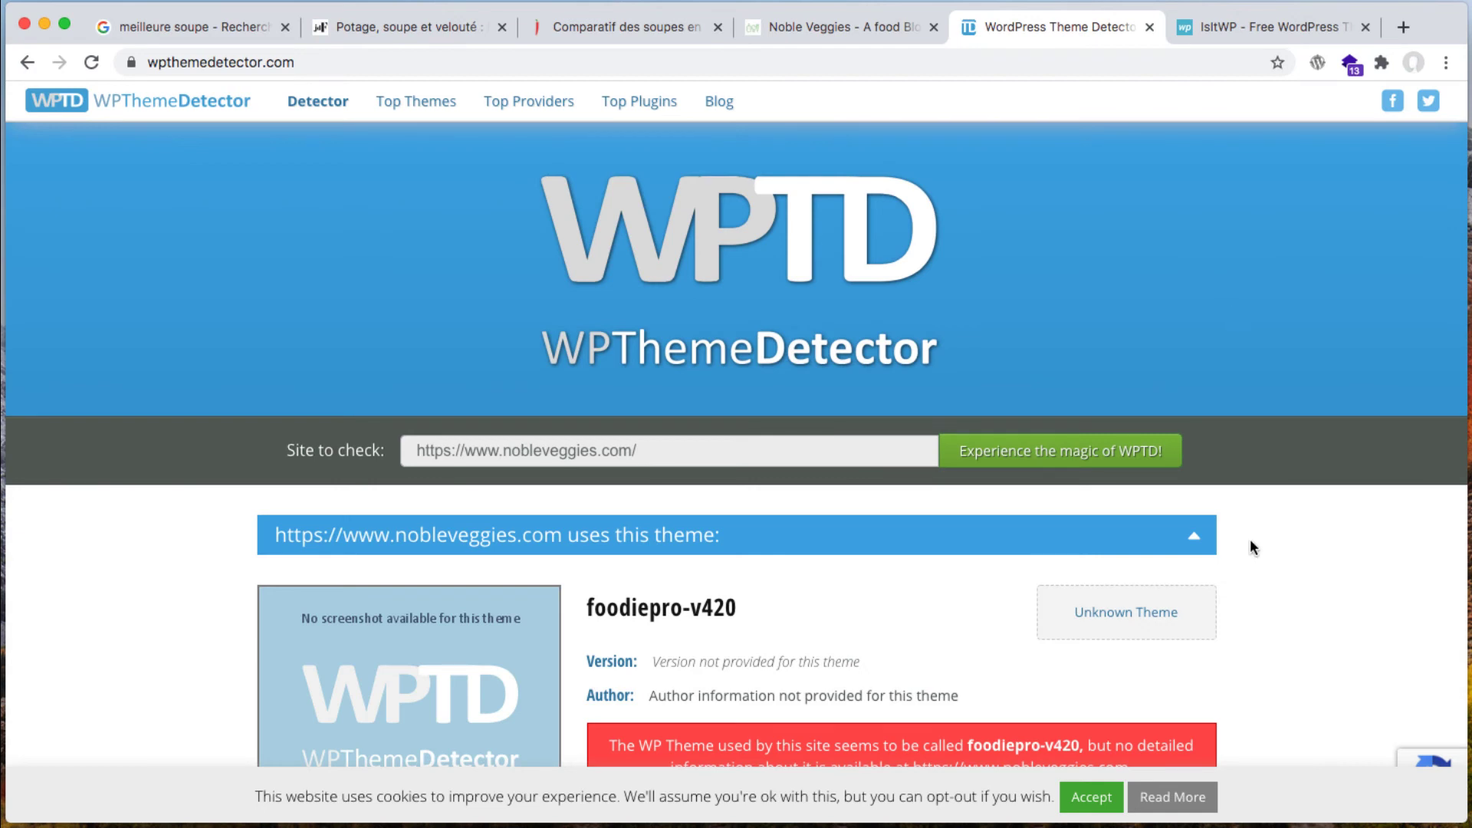
scroll(1251, 543, down, 3)
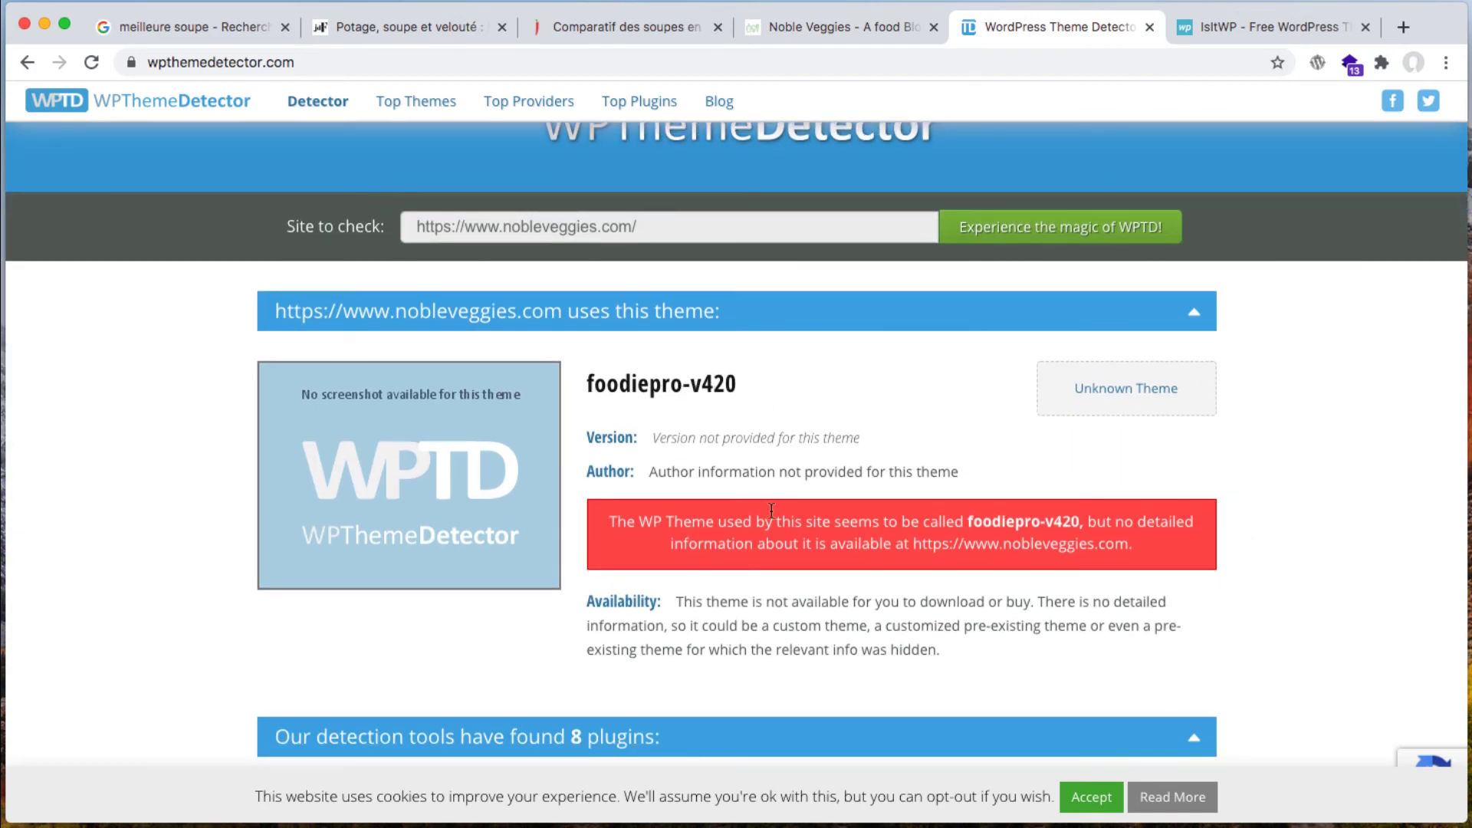
scroll(772, 510, down, 8)
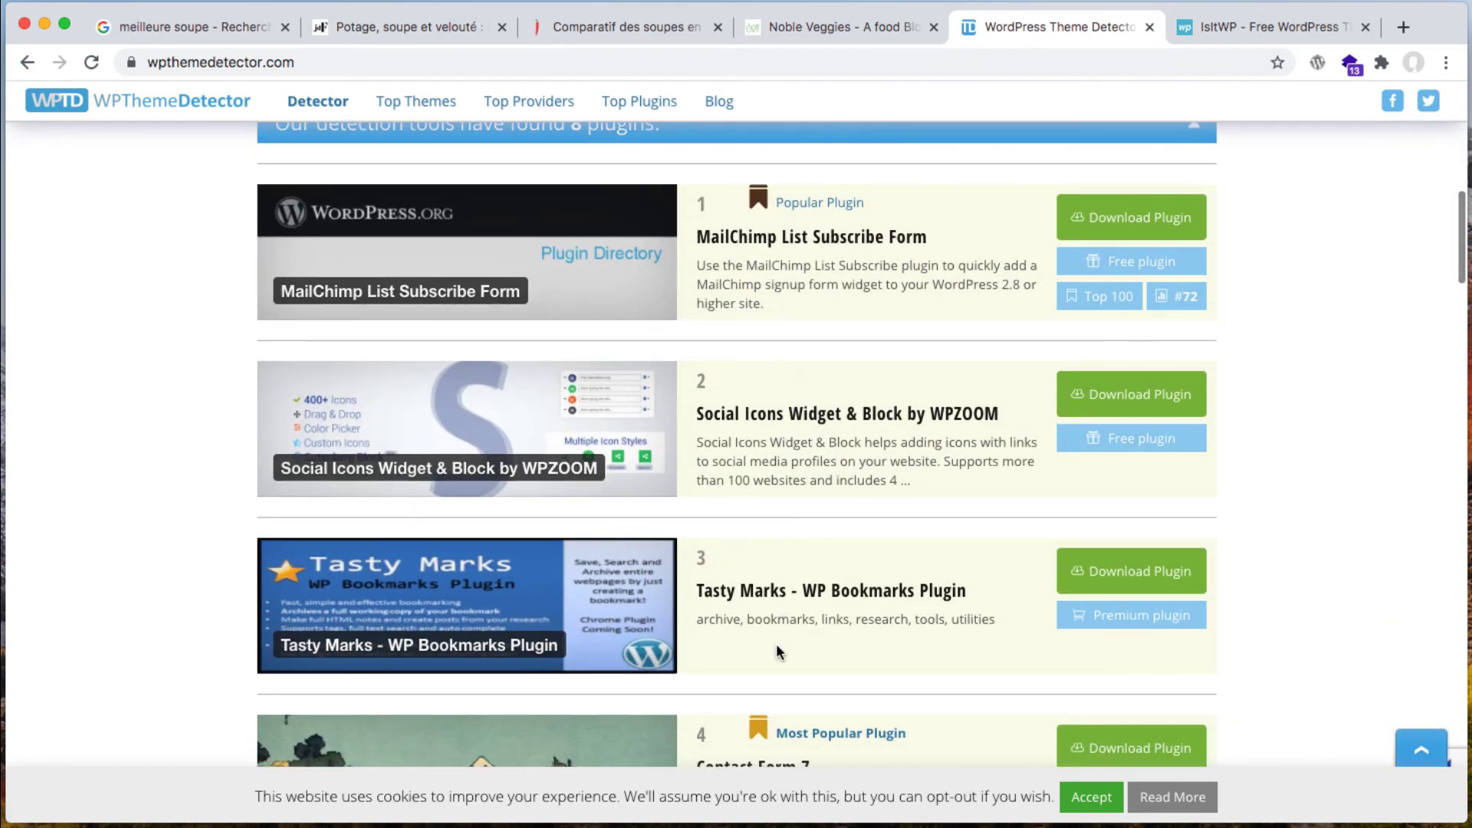
scroll(776, 650, down, 4)
scroll(776, 651, up, 15)
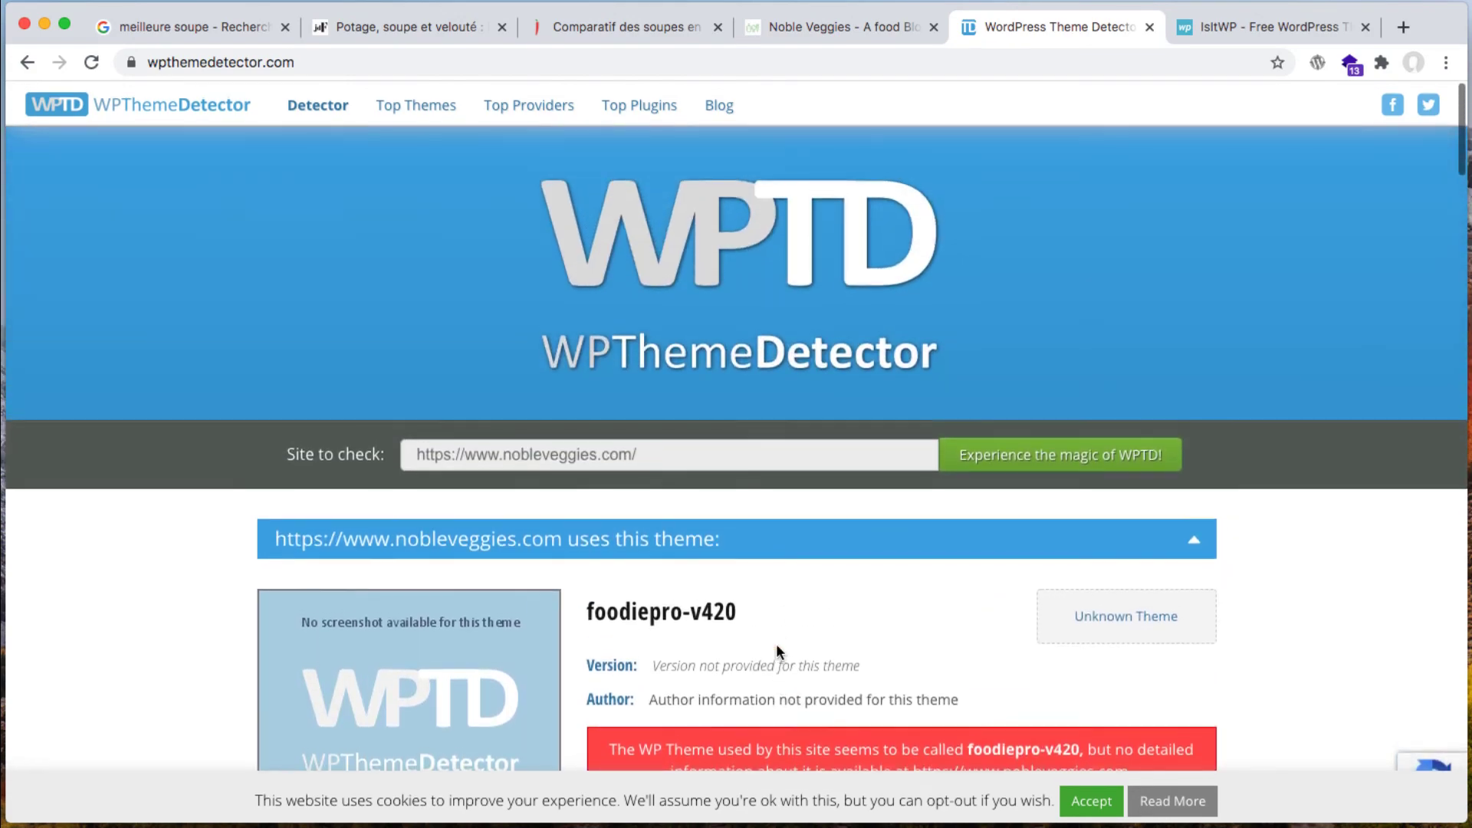
click(1313, 62)
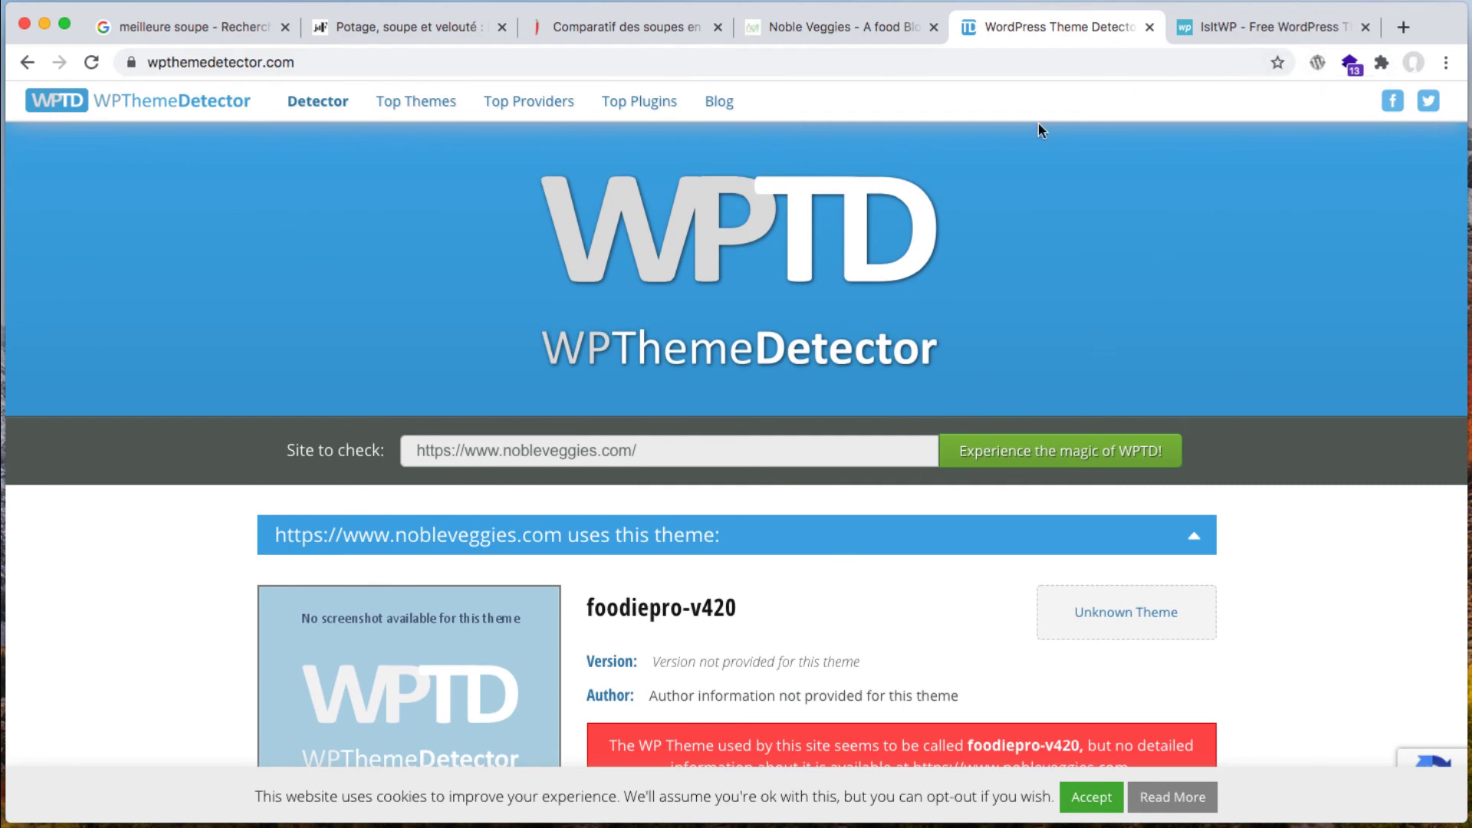
click(1200, 26)
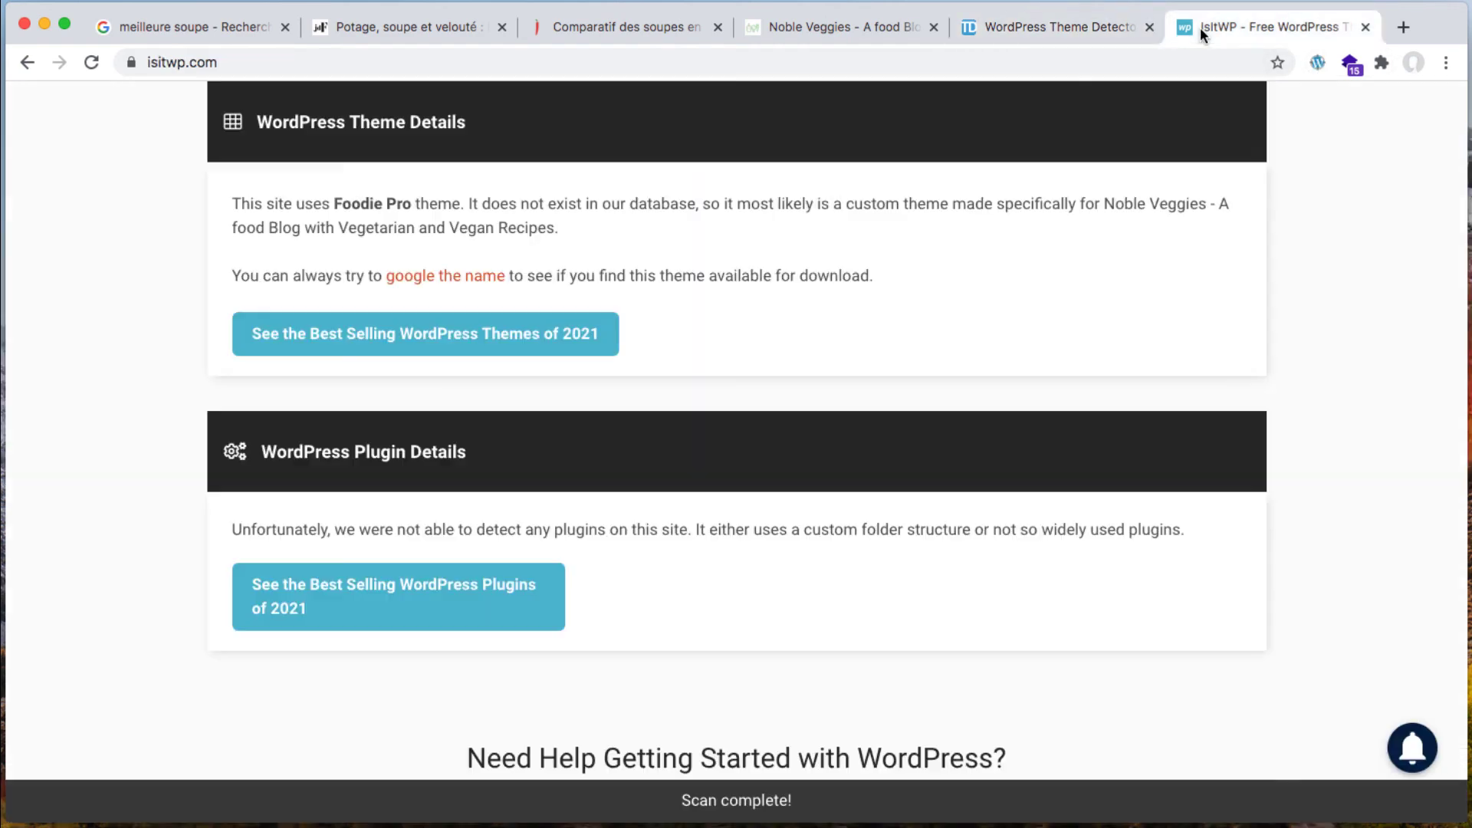
scroll(710, 325, up, 10)
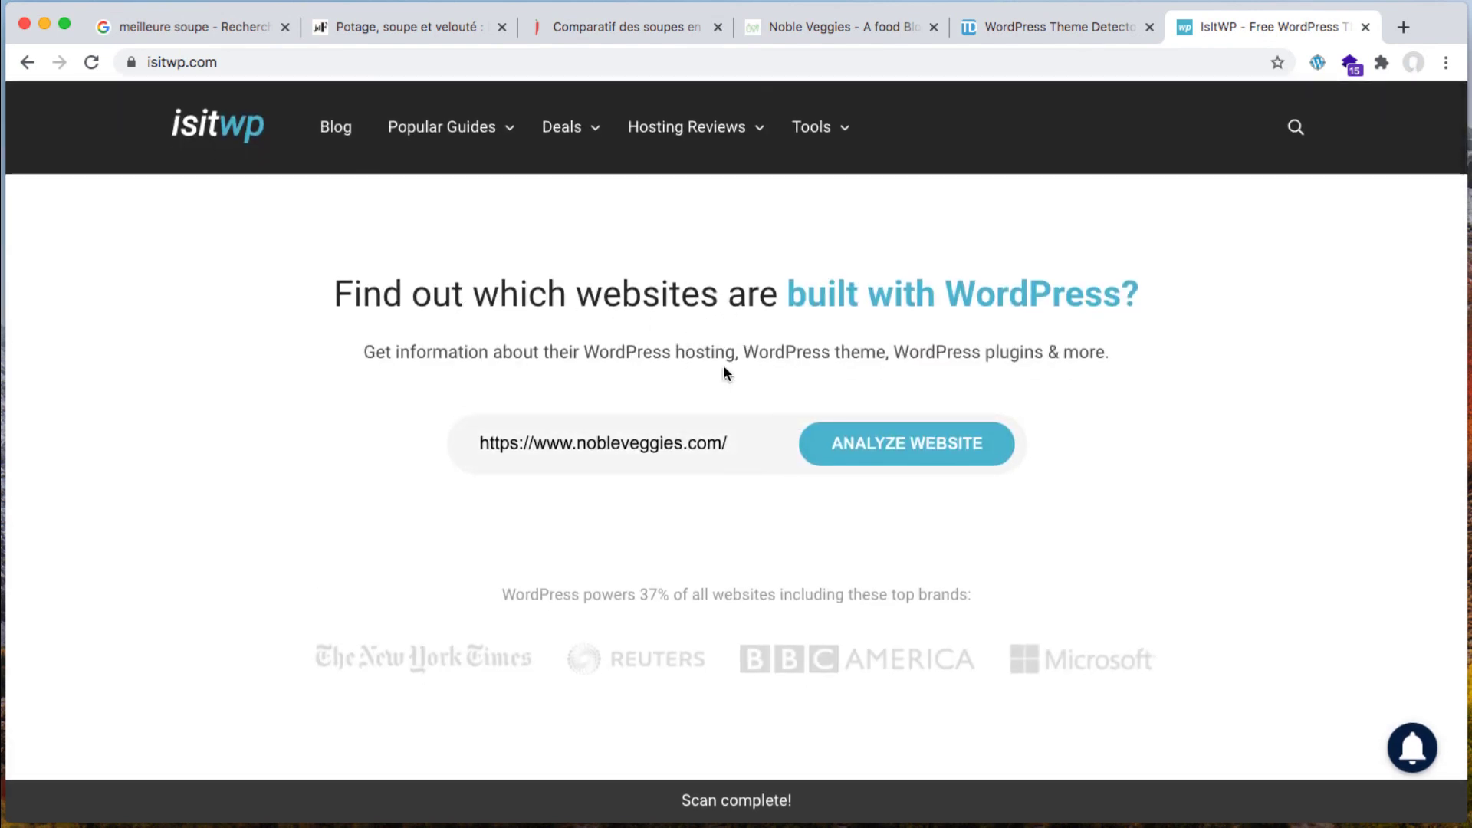
scroll(538, 434, down, 8)
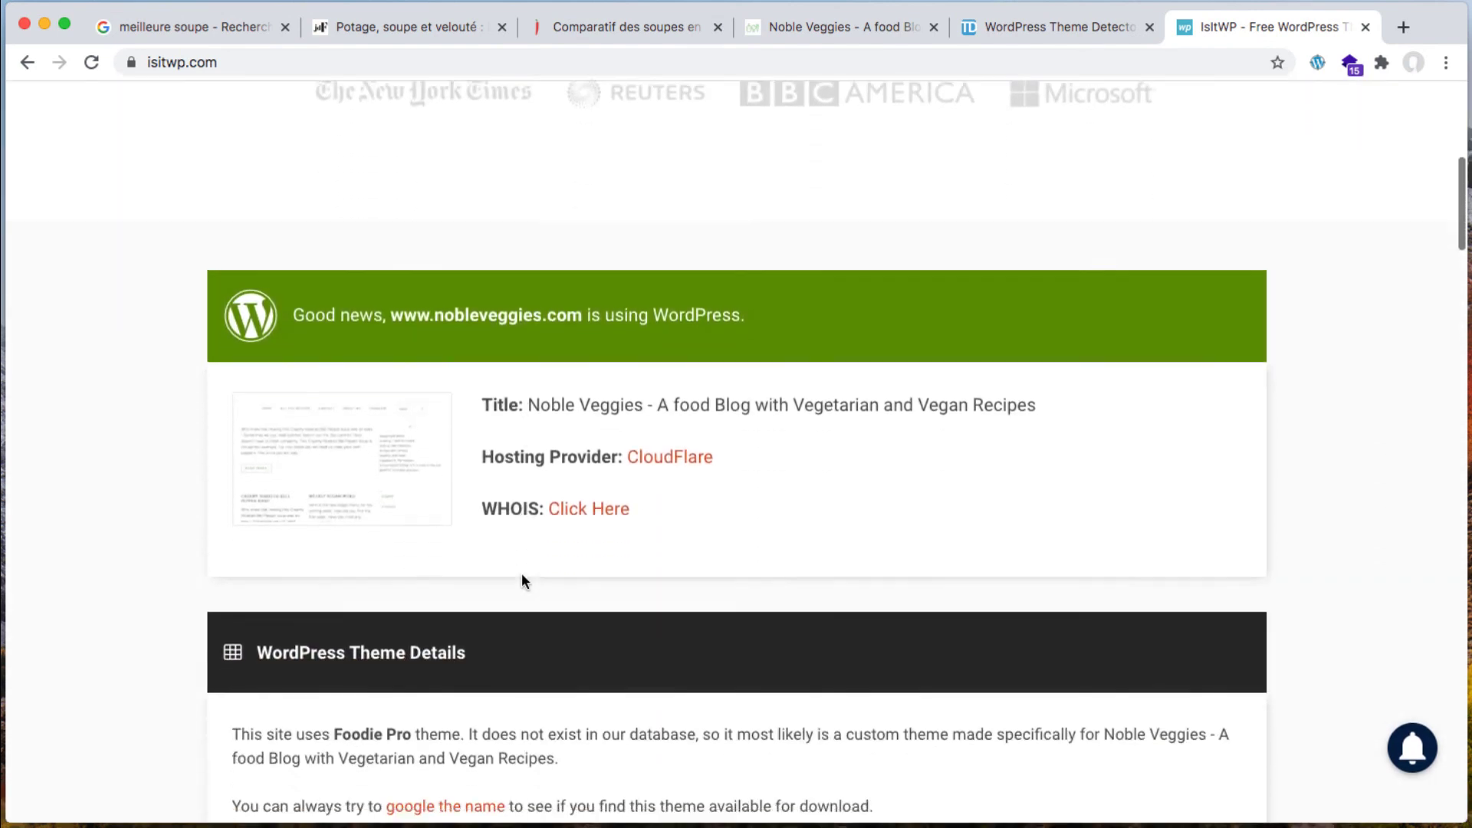
scroll(522, 574, down, 1)
scroll(664, 503, down, 3)
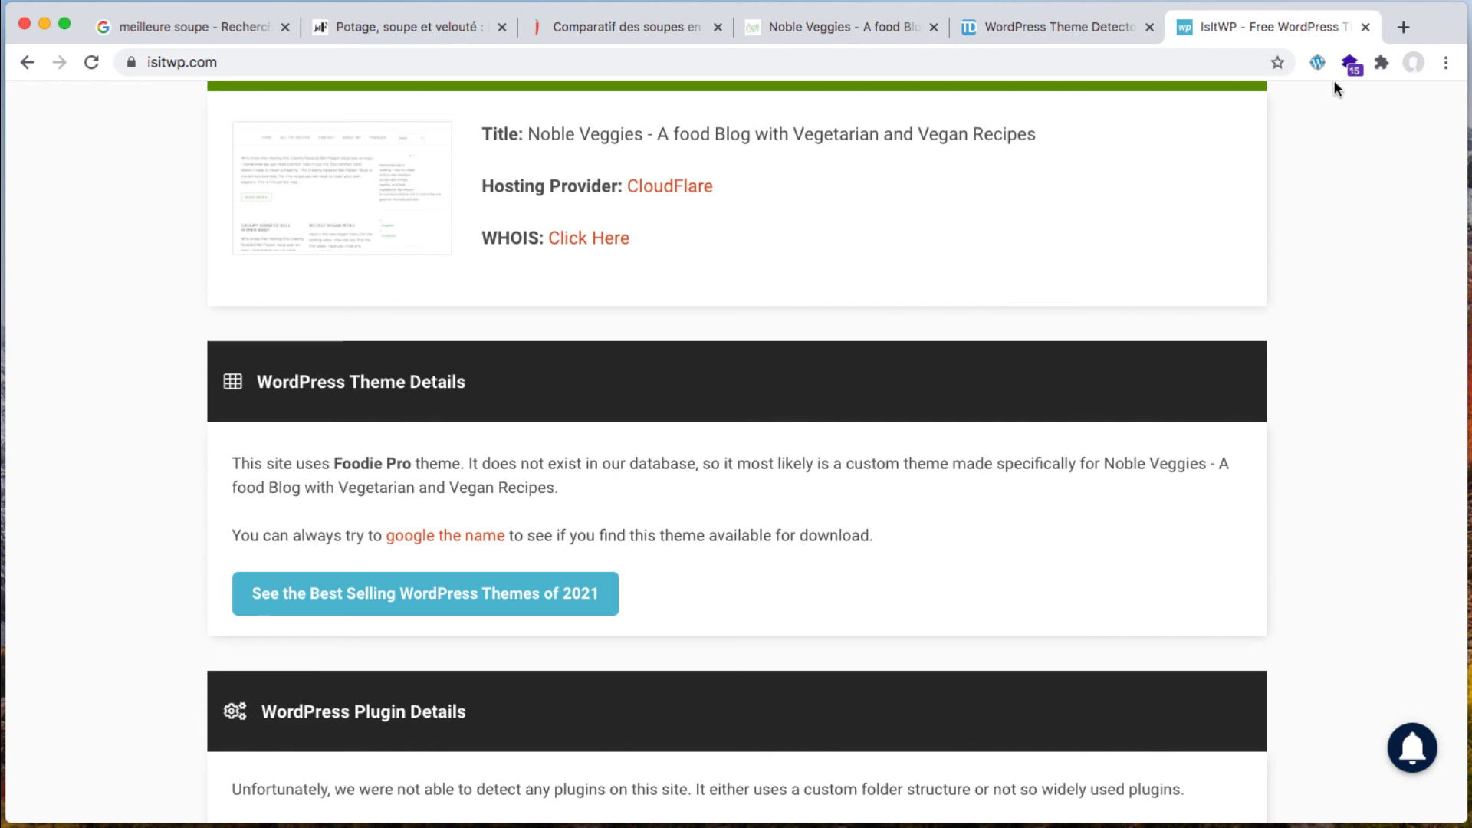
scroll(1045, 404, down, 6)
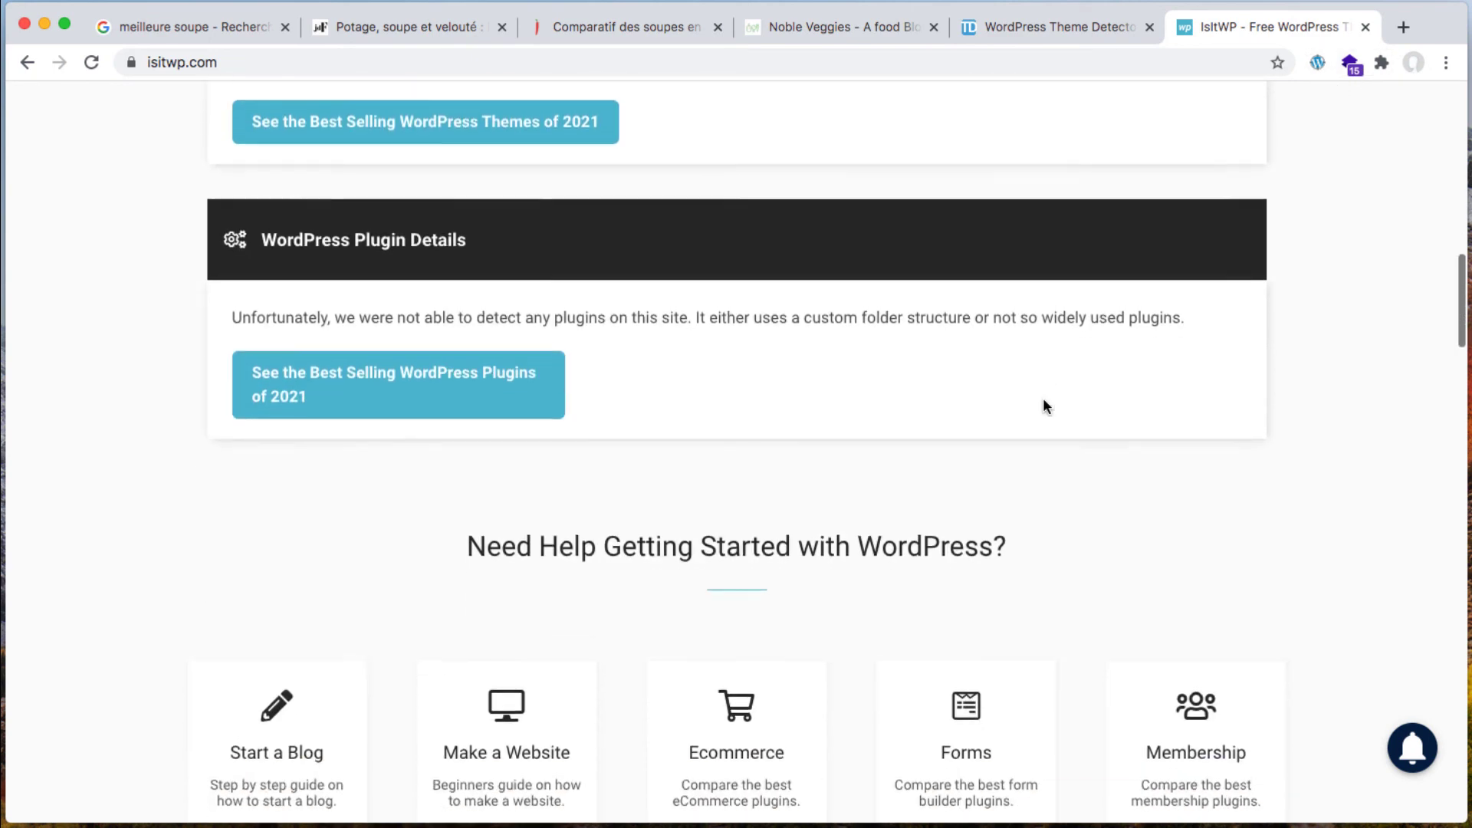
scroll(1043, 406, up, 15)
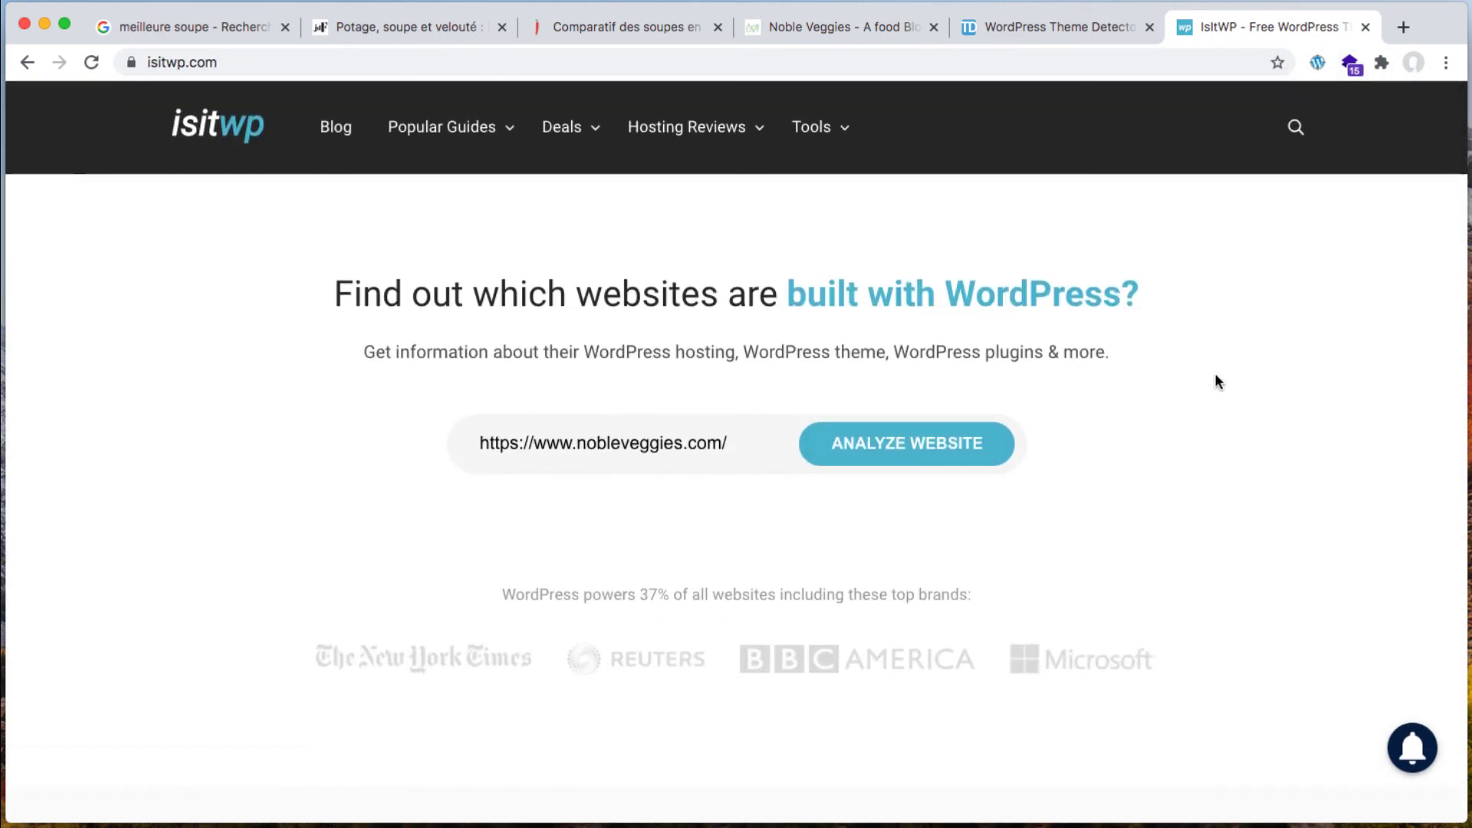